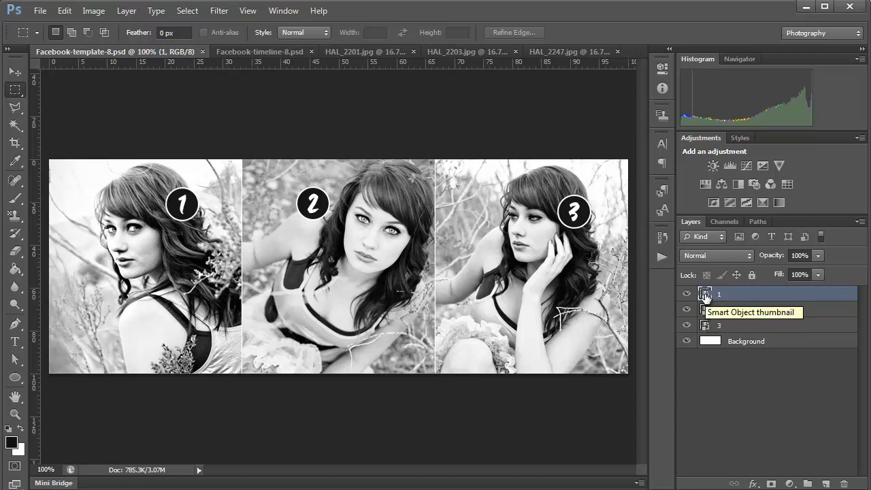
Step: Open collage photo 1's contents (12.psb) and copy the entire HAL_2201.jpg red-haired portrait
double_click(705, 294)
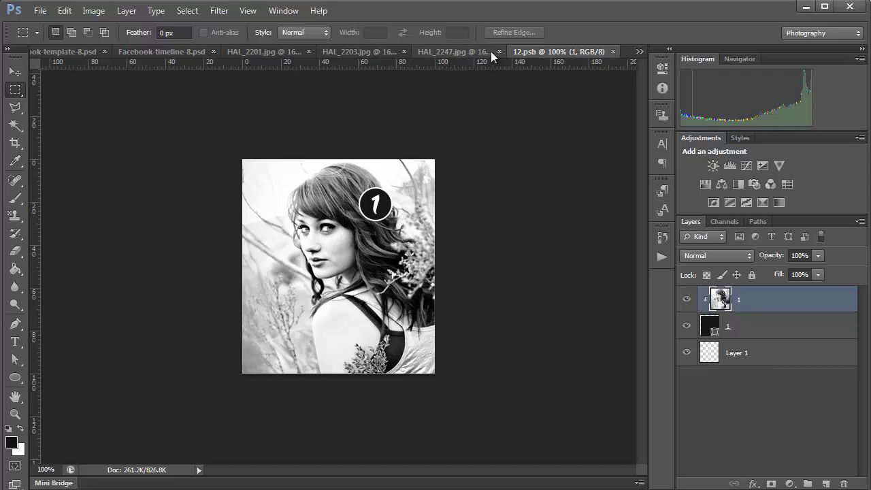
click(467, 53)
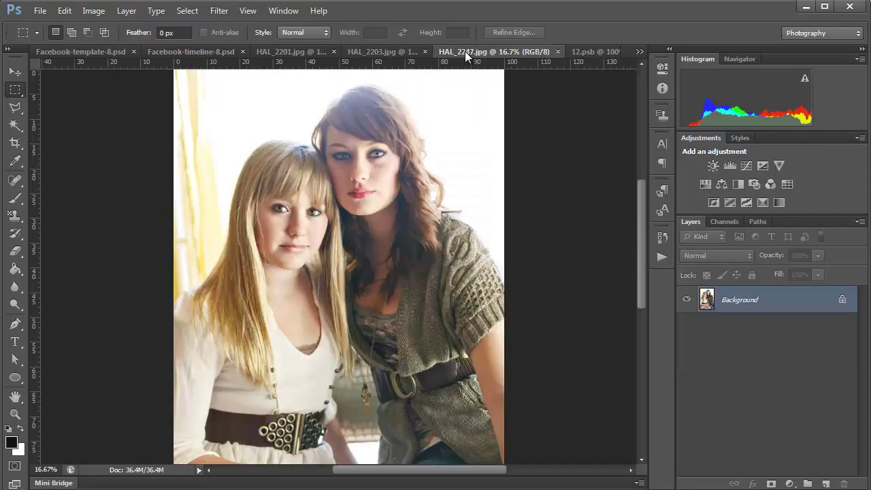
click(400, 51)
click(309, 52)
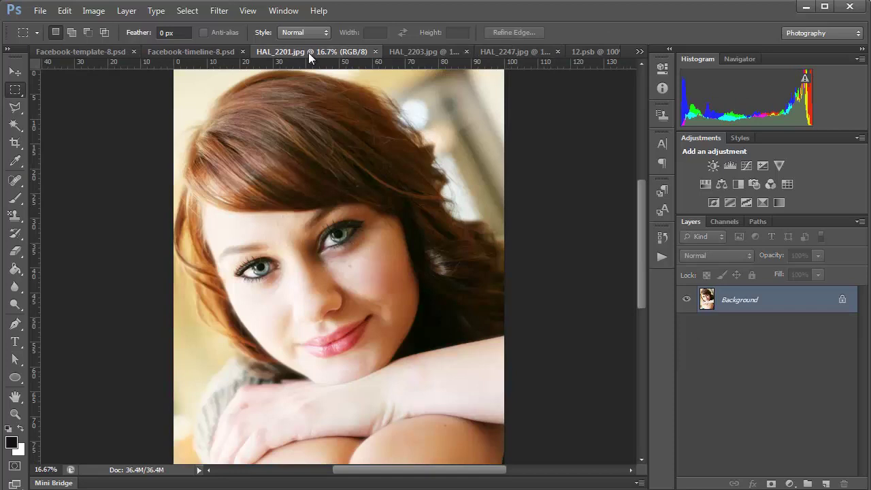
key(ctrl+a)
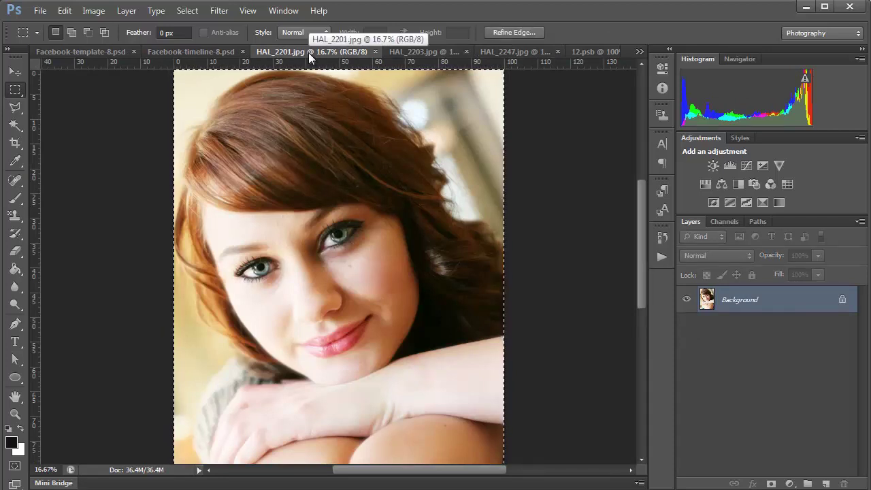
click(586, 52)
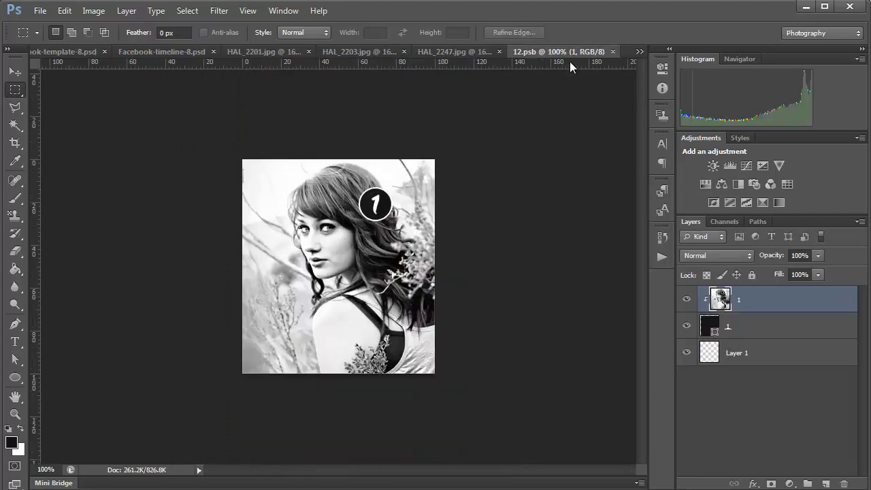
Step: Paste the red-haired portrait into 12.psb as a new Layer 2
key(ctrl+v)
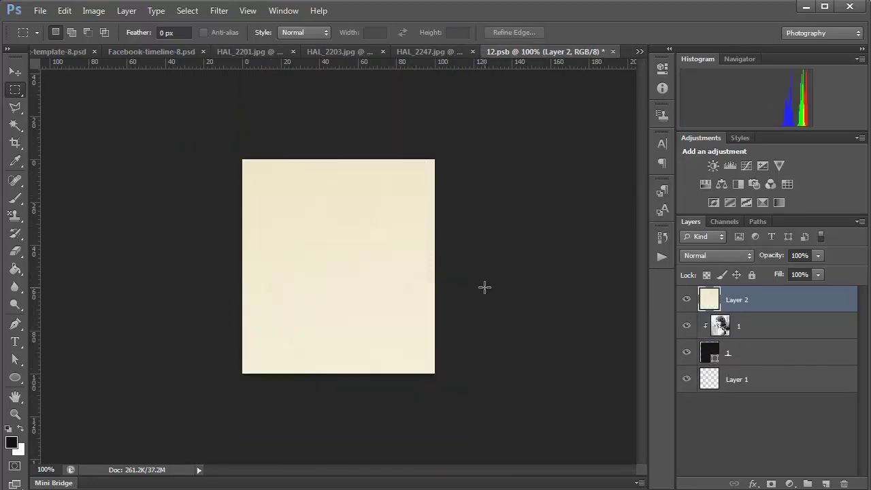
alt+click(463, 270)
alt+click(464, 270)
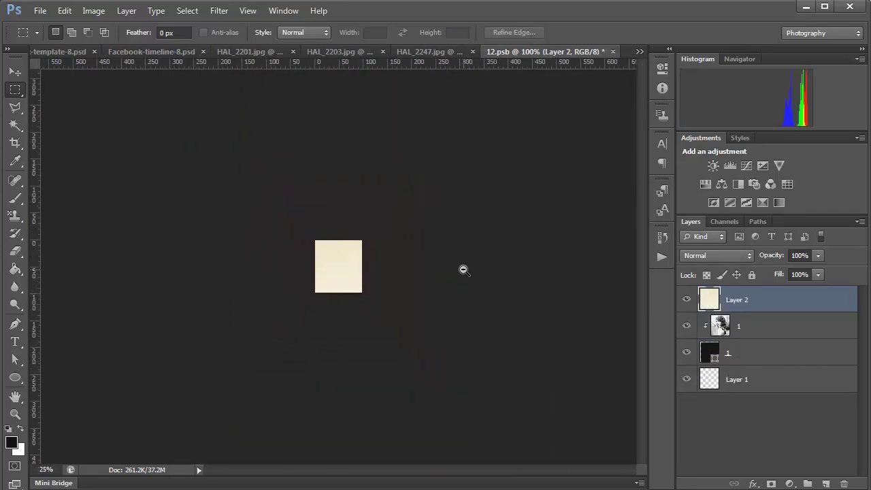
alt+click(464, 270)
alt+click(463, 270)
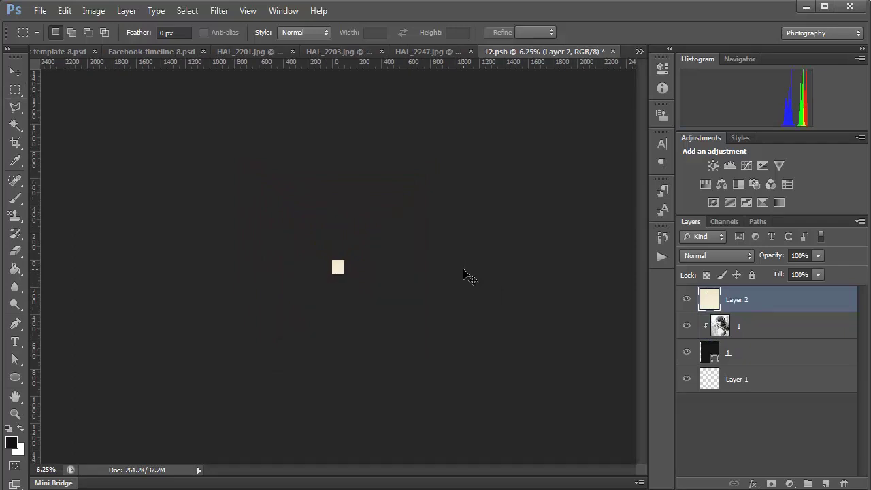
Step: Scale the pasted portrait down to 10.6% and position it within the frame
key(ctrl+t)
drag(436, 422, 358, 274)
ctrl+click(338, 289)
ctrl+click(338, 288)
ctrl+click(338, 288)
ctrl+click(338, 289)
ctrl+click(340, 287)
ctrl+click(340, 286)
drag(416, 384, 399, 350)
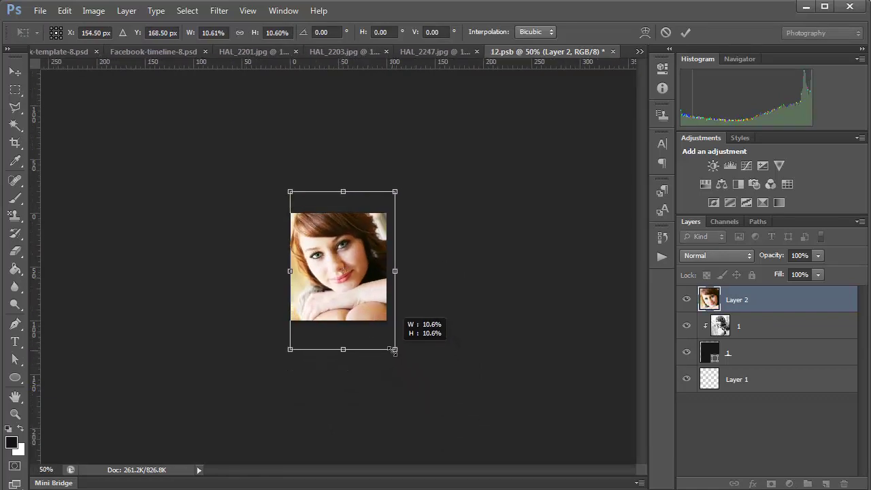
drag(370, 312, 369, 314)
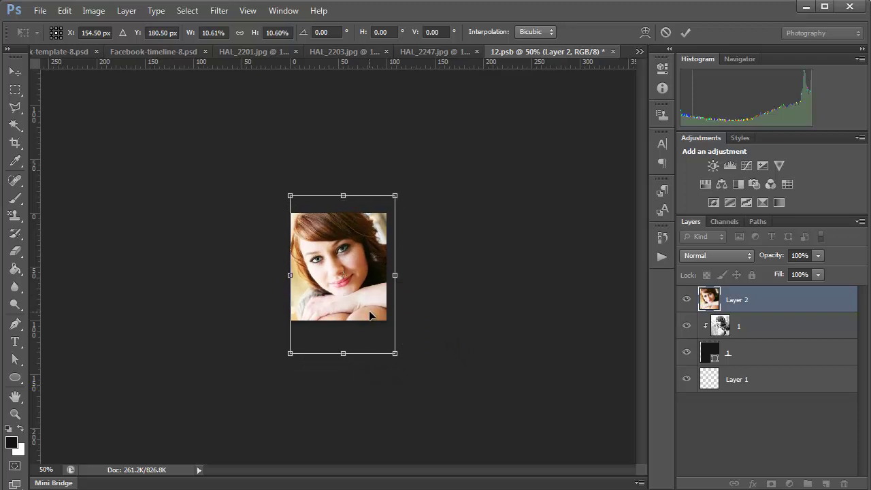
key(Return)
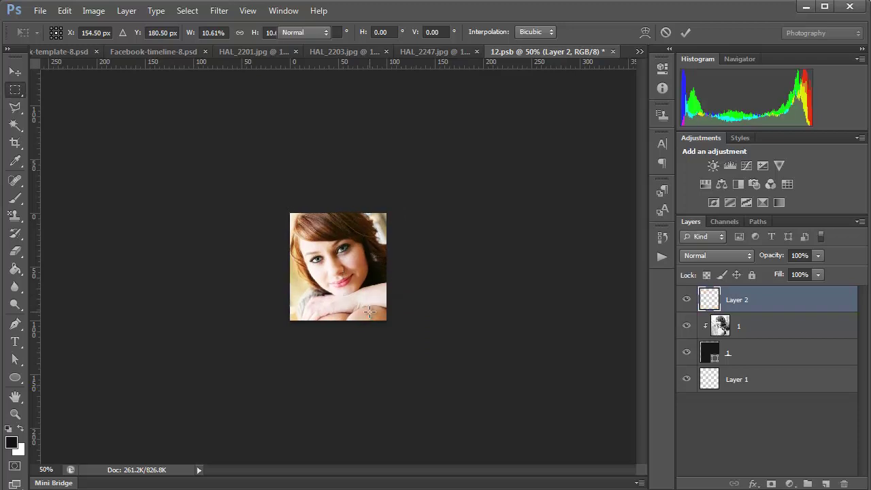
key(m)
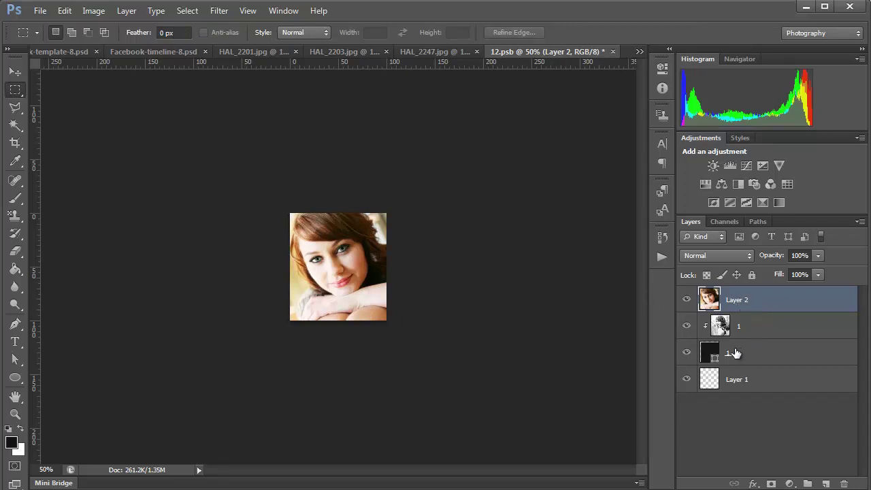
Step: Move Layer 2 below layer 1 into the clipping group and delete the black-and-white photo layer
click(746, 327)
click(745, 299)
click(749, 326)
drag(749, 300, 754, 339)
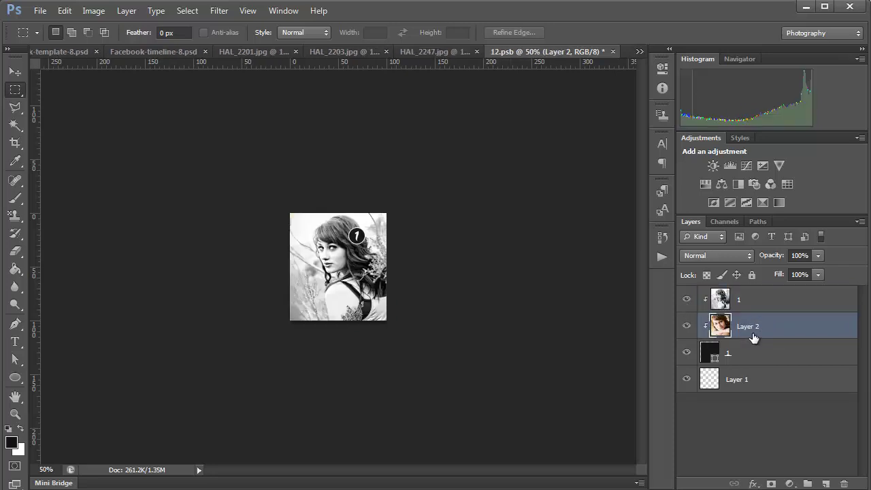
click(686, 299)
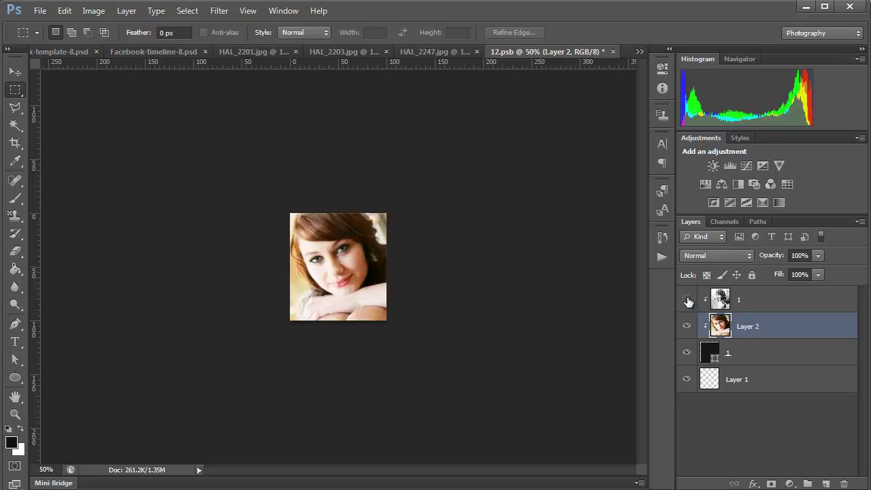
click(755, 306)
drag(756, 307, 845, 482)
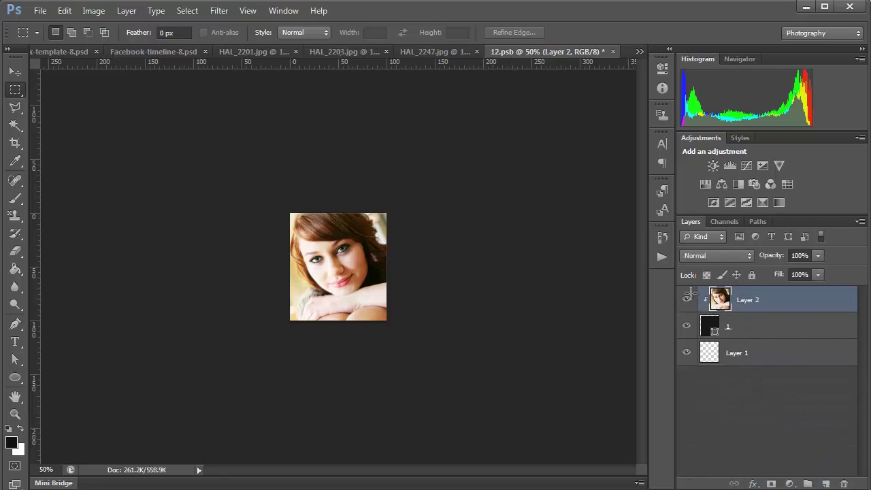
Step: Save 12.psb with the colour portrait clipped in place of the old photo
right_click(752, 302)
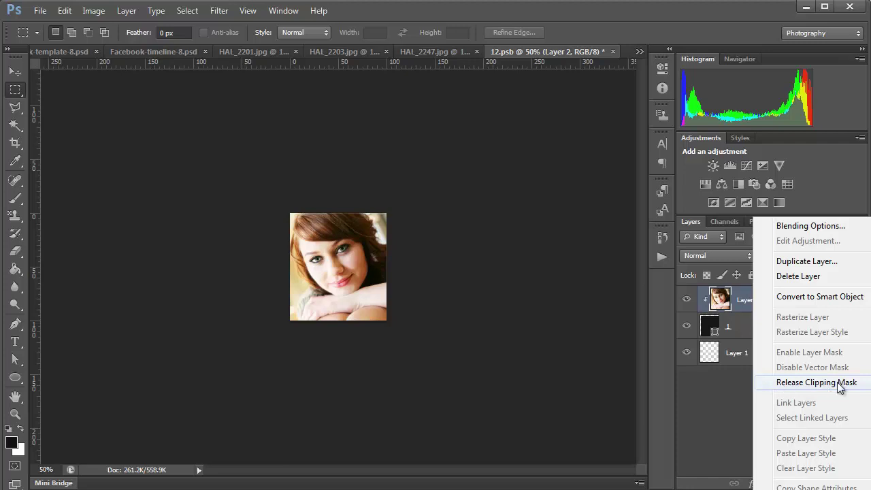
click(746, 306)
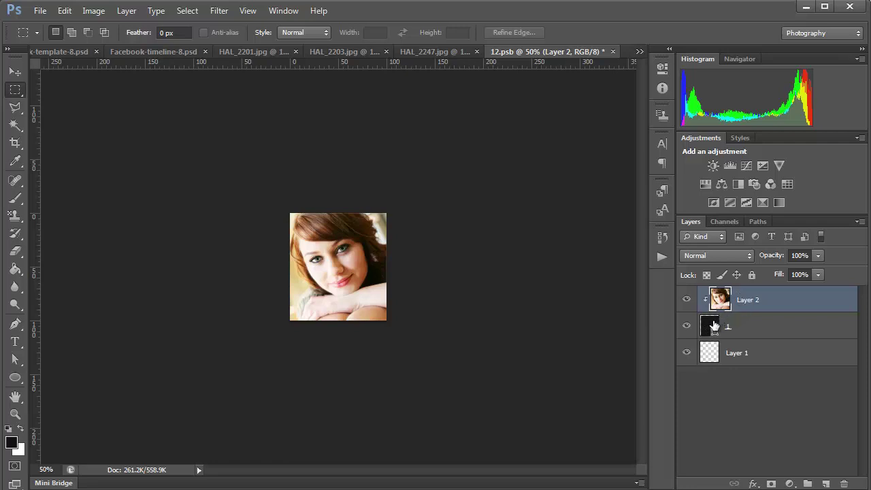
click(763, 325)
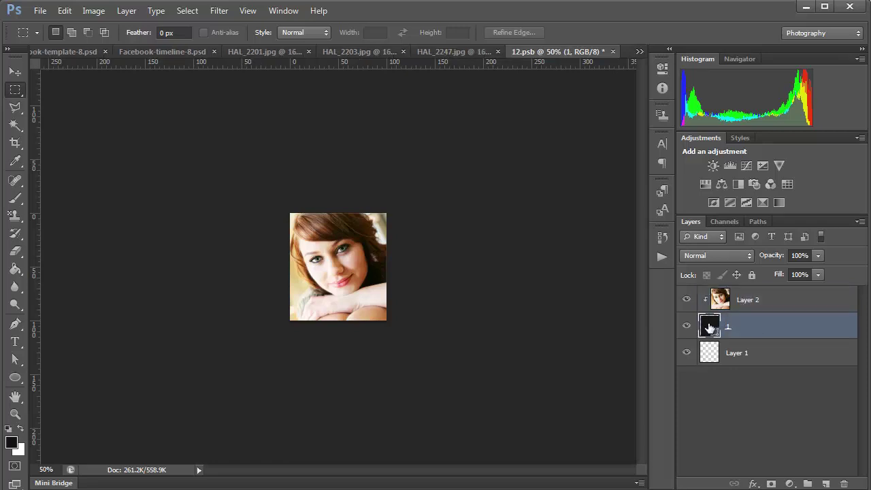
click(749, 303)
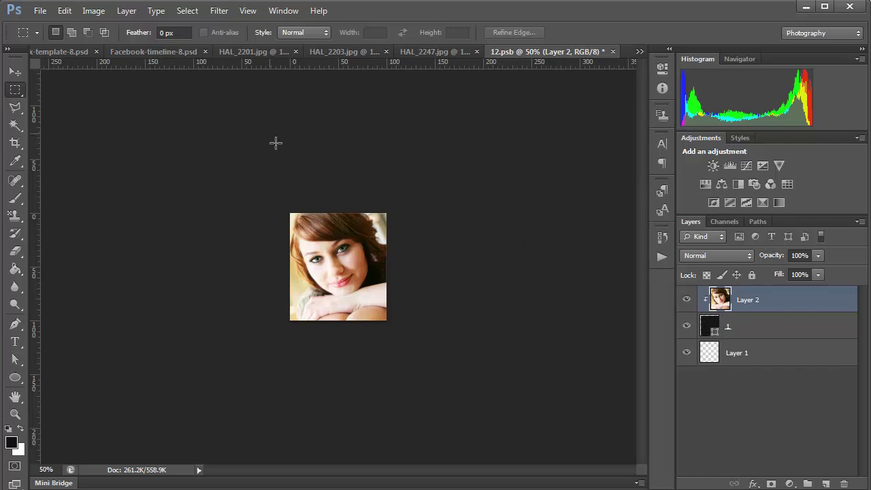
key(v)
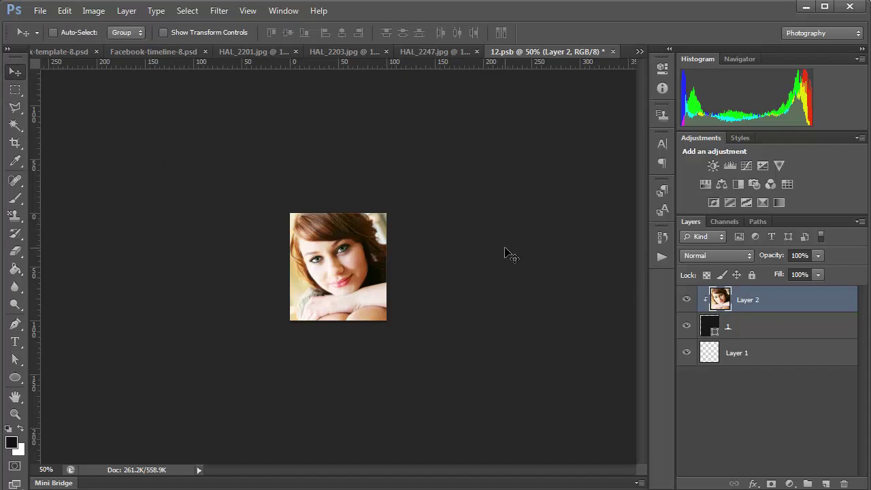
key(ctrl+s)
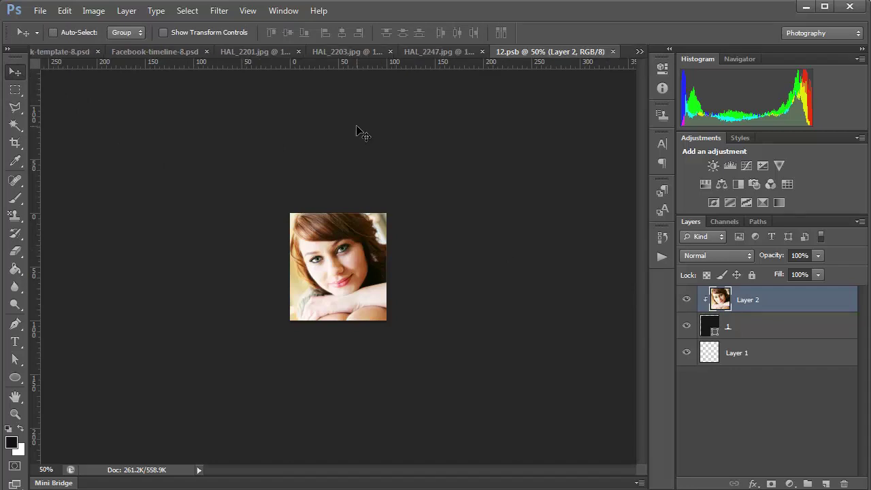
Step: From Facebook-template-8.psd, open photo 2's contents (22.psb) and copy all of HAL_2247.jpg
click(57, 51)
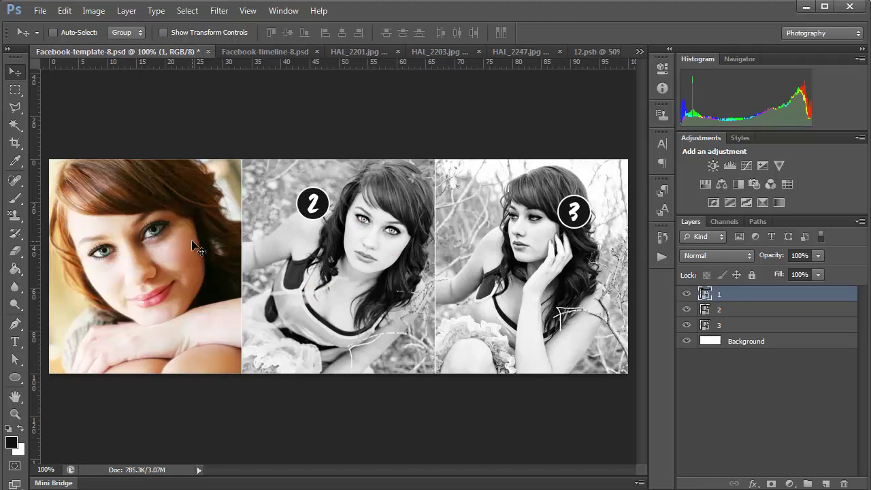
double_click(707, 310)
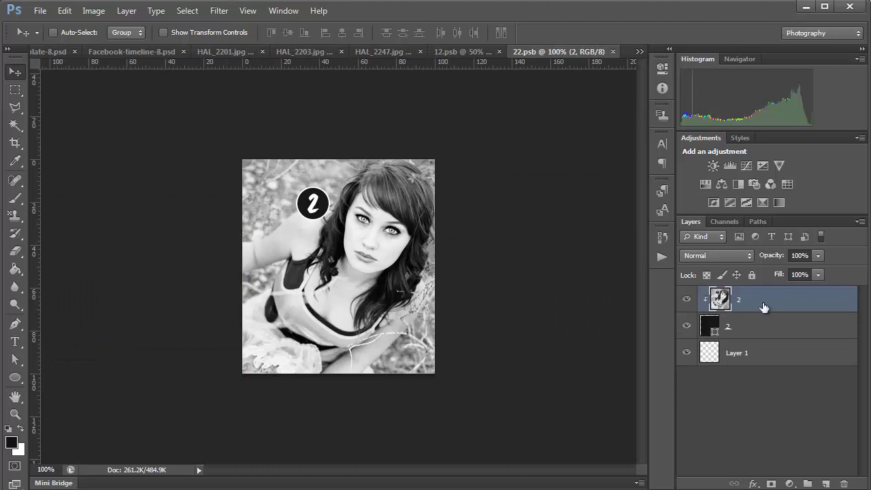
click(384, 54)
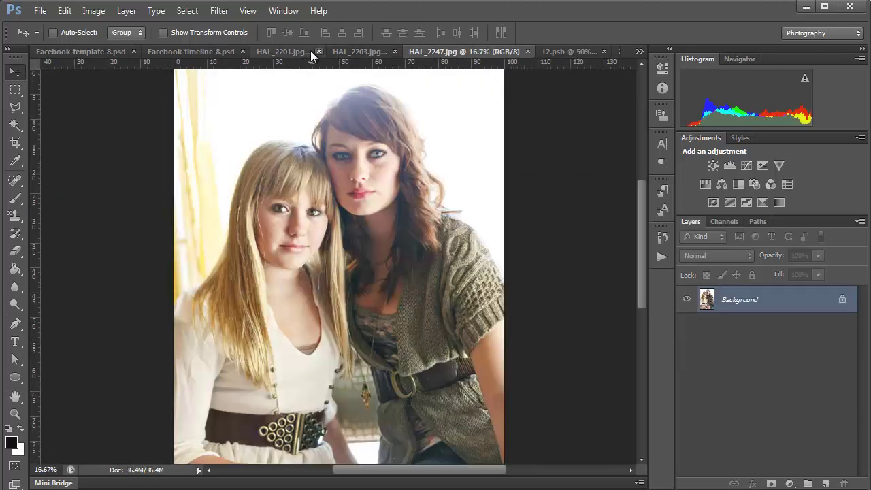
key(ctrl+a)
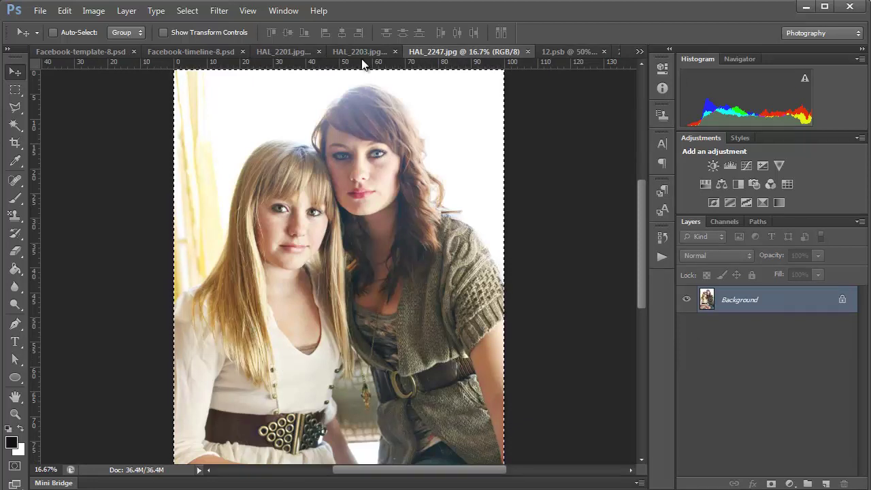
key(ctrl+c)
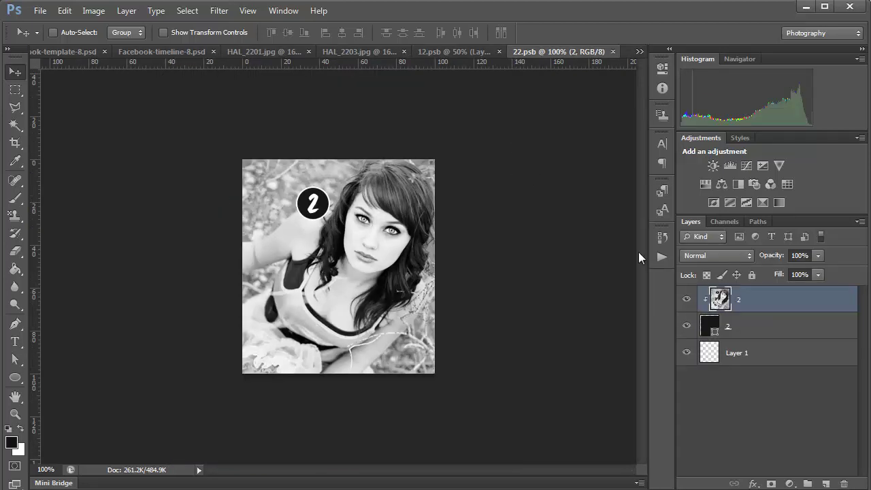
Step: Paste the two-girl photo into 22.psb and scale it down to about 10.3% to fill the canvas
key(ctrl+v)
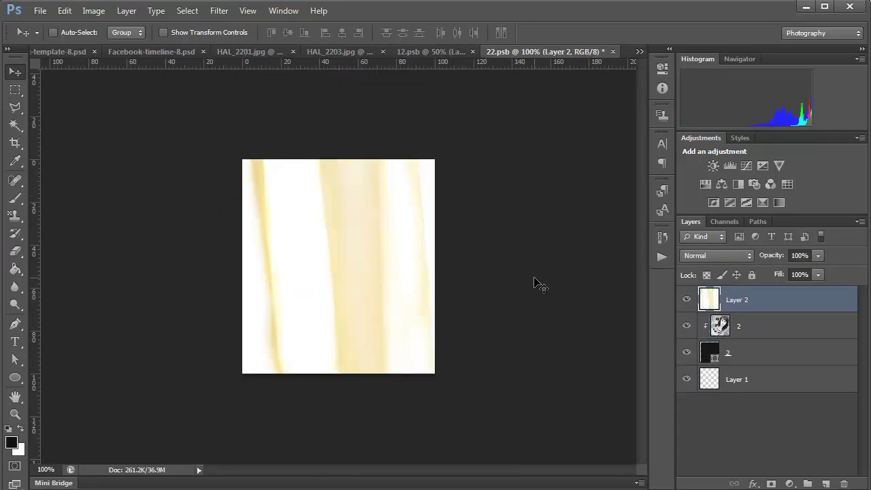
key(ctrl+t)
ctrl+alt+click(524, 284)
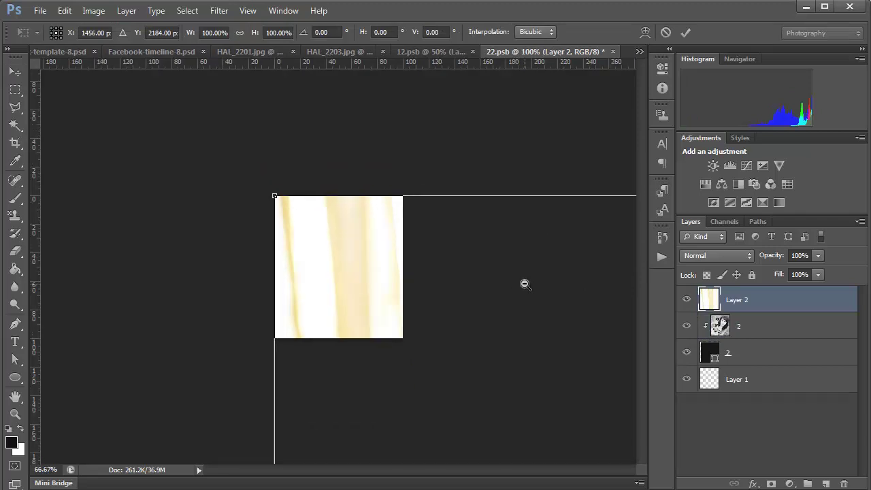
ctrl+alt+click(524, 283)
ctrl+alt+click(523, 284)
ctrl+alt+click(524, 284)
ctrl+alt+click(524, 284)
ctrl+alt+click(523, 284)
ctrl+alt+click(524, 284)
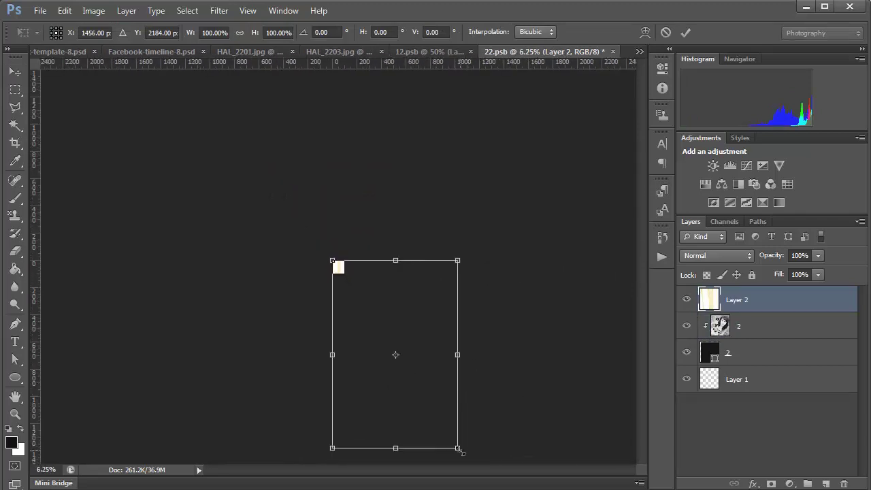
drag(459, 449, 351, 299)
ctrl+click(344, 307)
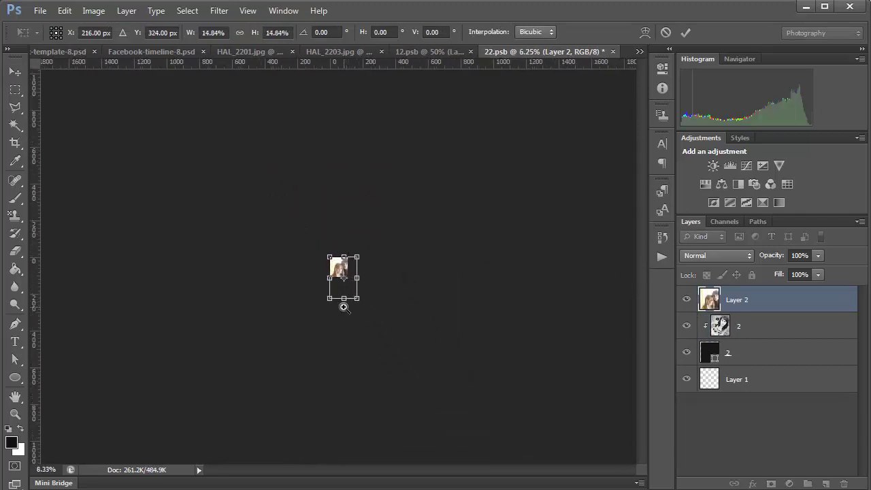
ctrl+click(344, 307)
ctrl+click(343, 307)
ctrl+click(343, 307)
ctrl+click(344, 307)
ctrl+click(344, 307)
drag(437, 431, 394, 367)
key(Return)
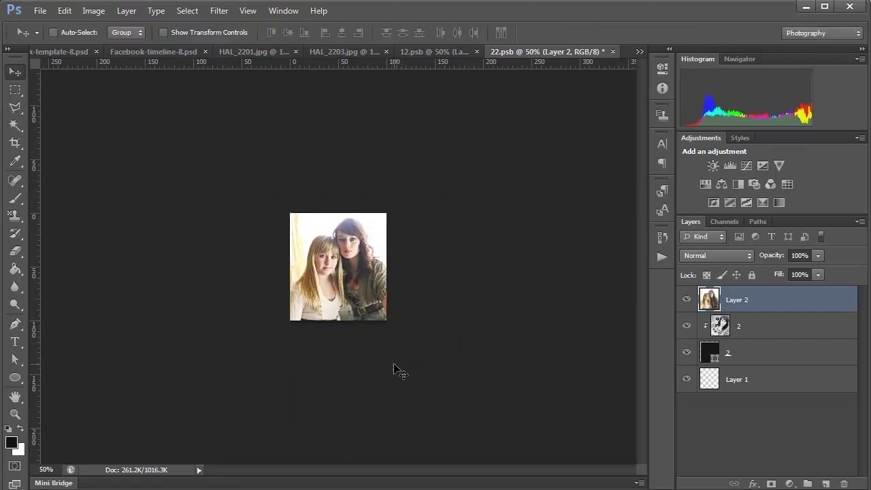
Step: Clip the two-girl photo into photo 2's frame, delete the old number 2 picture, then save and close 22.psb
right_click(746, 303)
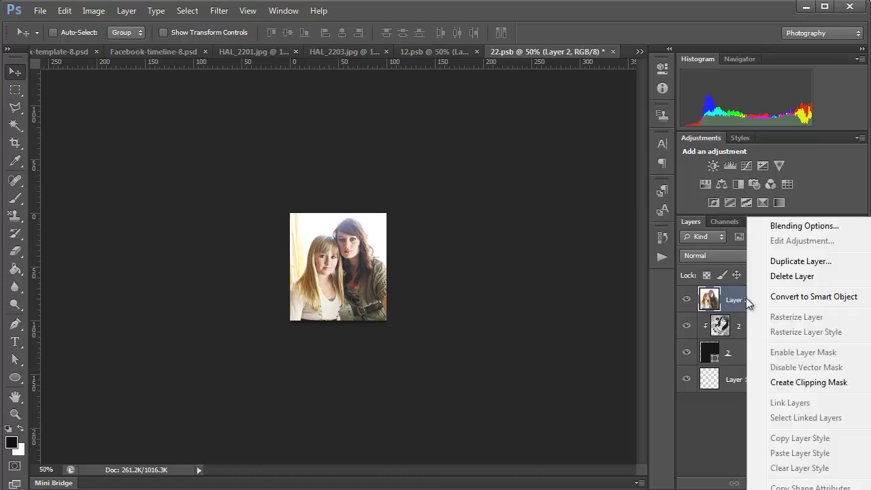
click(783, 383)
drag(742, 301, 717, 328)
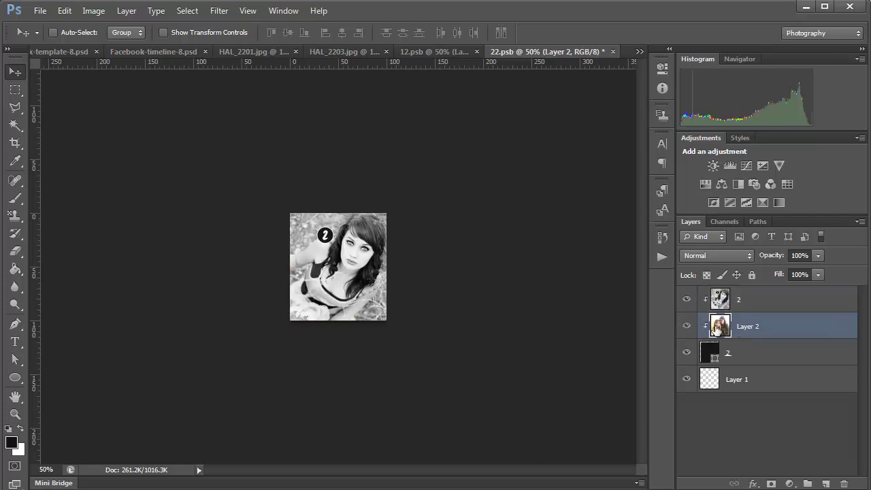
click(687, 300)
drag(762, 304, 727, 442)
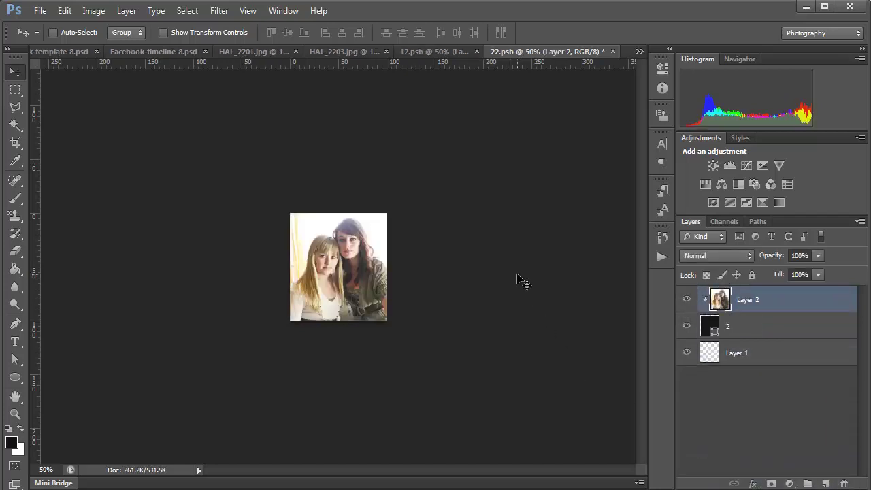
key(ctrl+s)
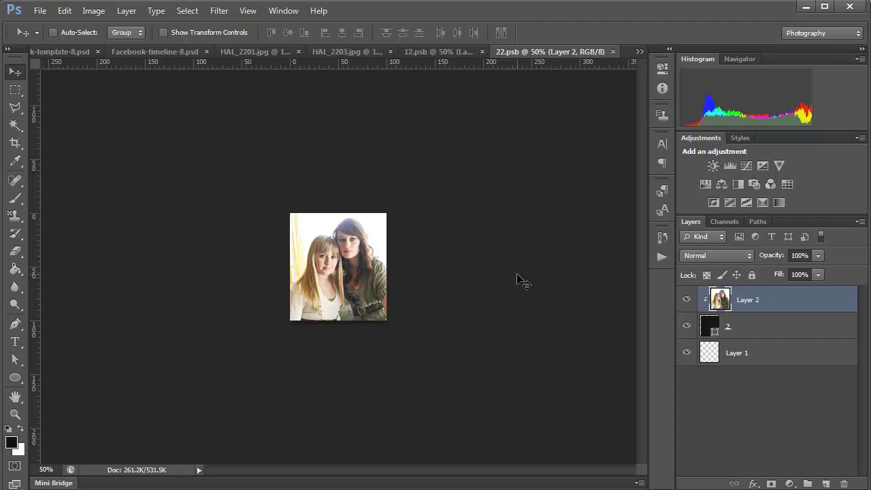
key(ctrl+w)
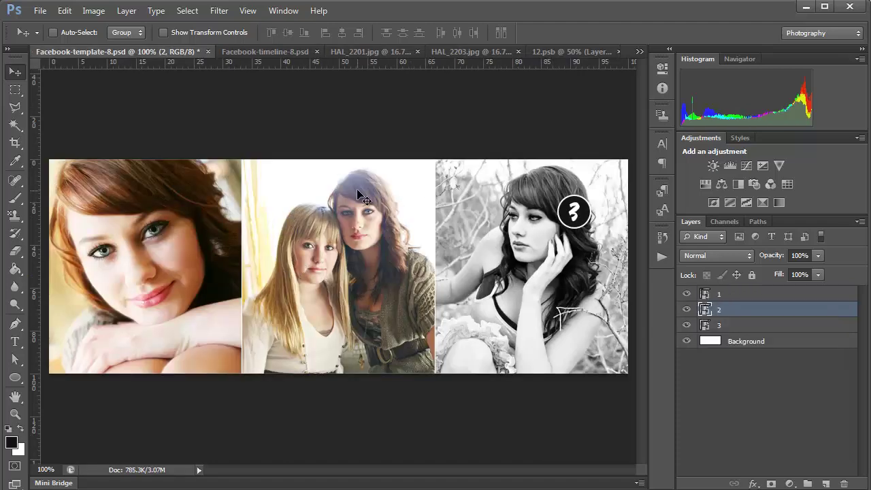
Step: Open photo 3's contents as 32.psb, take the whole HAL_2203.jpg portrait, and close that file
double_click(706, 327)
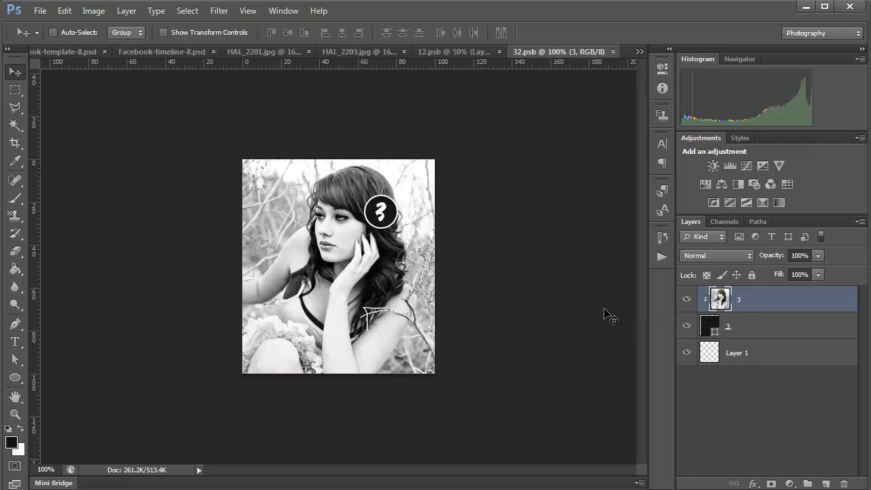
click(460, 52)
click(401, 55)
key(ctrl+a)
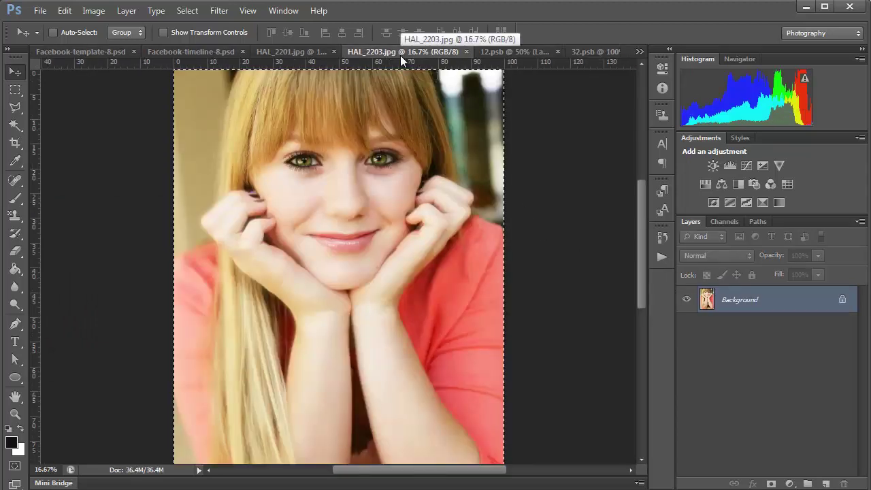
key(ctrl+w)
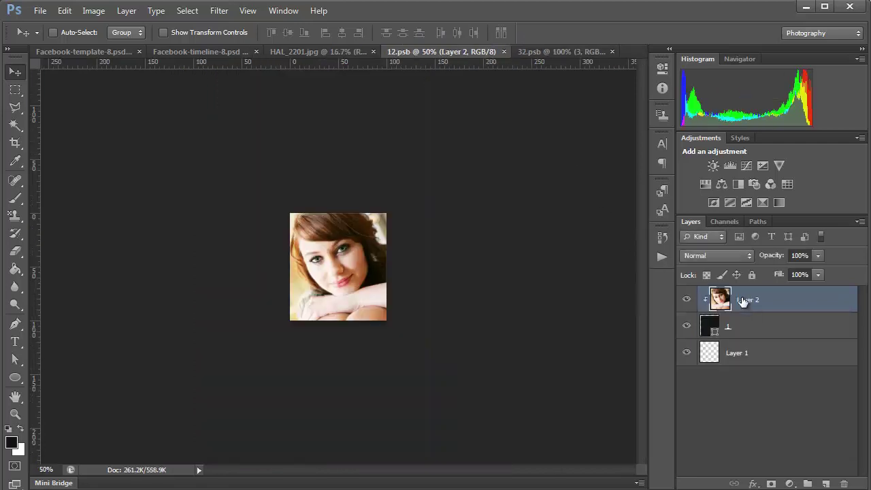
click(554, 50)
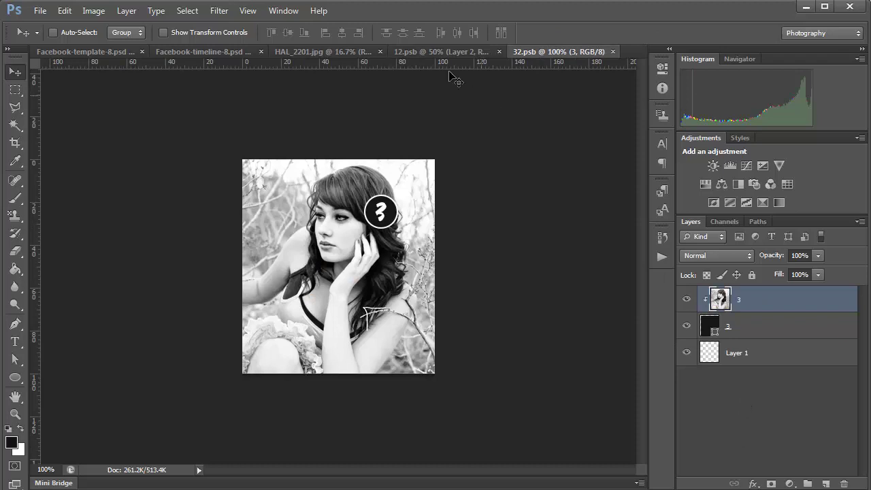
Step: Close 12.psb, then paste the blonde girl's portrait into 32.psb scaled to about 10%
click(437, 51)
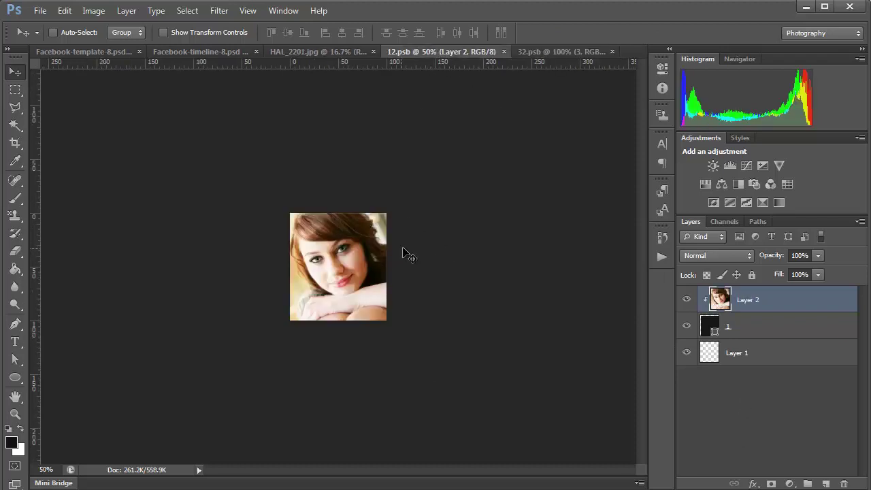
key(ctrl+w)
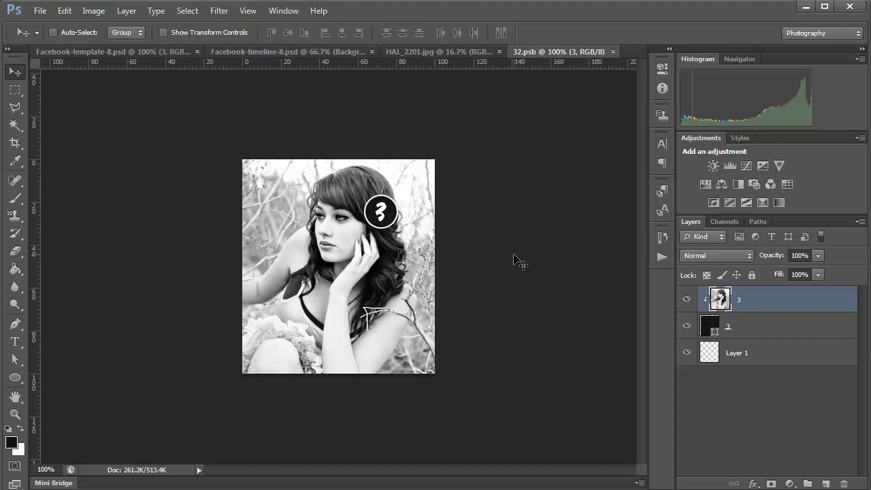
key(ctrl+v)
key(ctrl+t)
key(ctrl+minus)
key(ctrl+minus)
key(ctrl+minus)
key(ctrl+minus)
key(ctrl+minus)
key(ctrl+minus)
key(ctrl+minus)
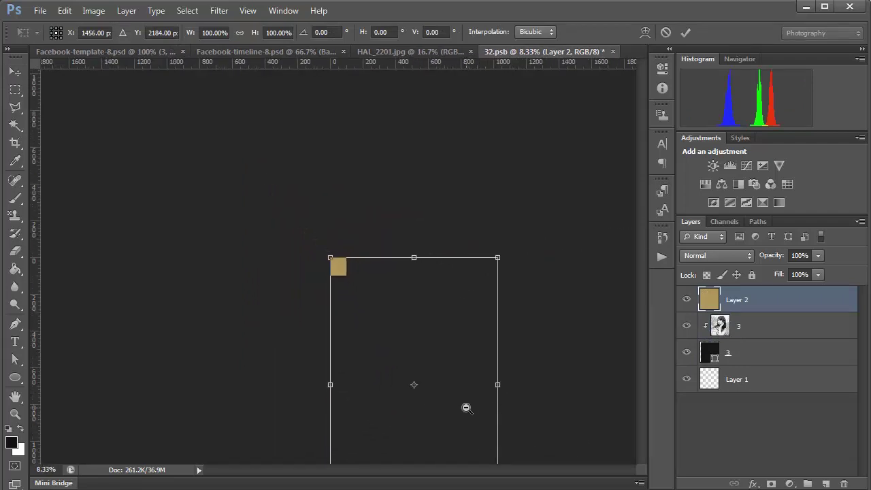
ctrl+alt+click(466, 408)
drag(446, 437, 339, 277)
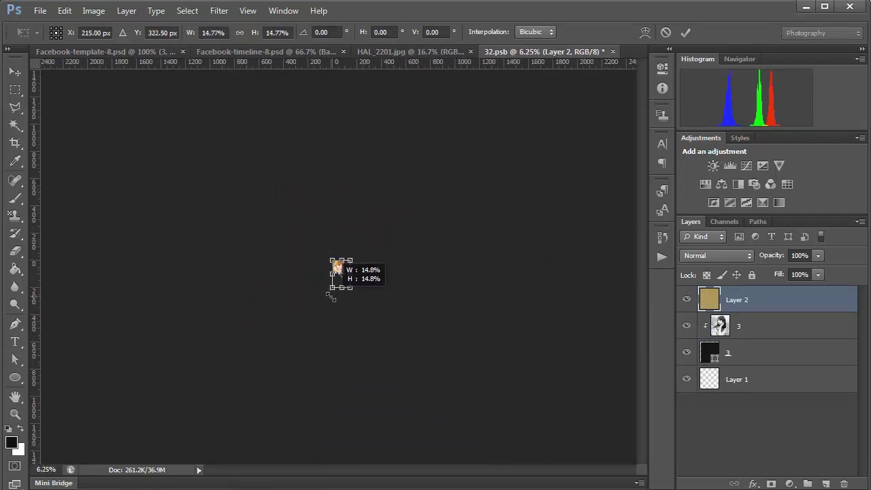
ctrl+click(334, 297)
ctrl+click(334, 297)
ctrl+click(335, 298)
key(ctrl+plus)
key(ctrl+plus)
key(ctrl+plus)
key(ctrl+plus)
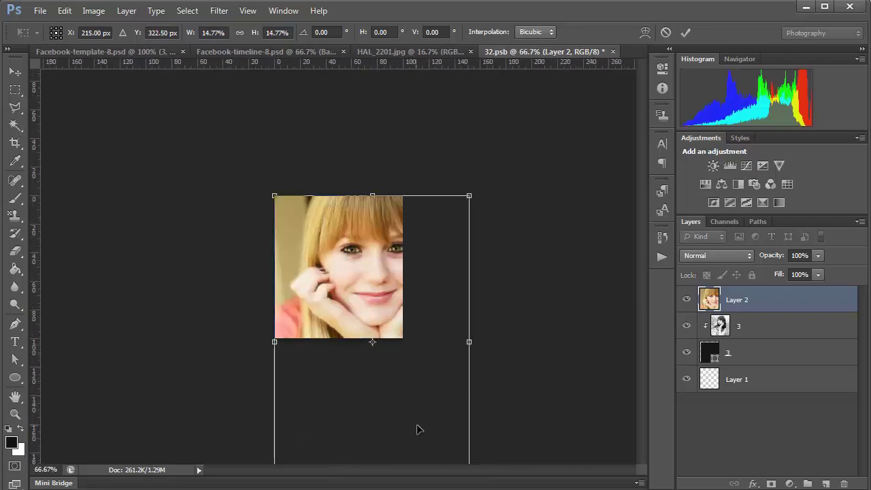
key(ctrl+minus)
drag(418, 411, 393, 365)
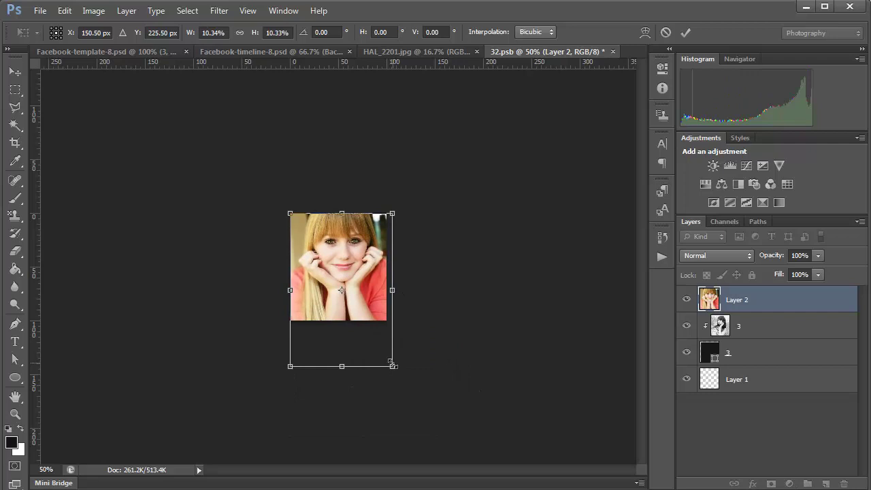
key(Return)
Step: Clip the portrait under the number 3 frame, delete the old picture, then save and close 32.psb
drag(749, 303, 761, 333)
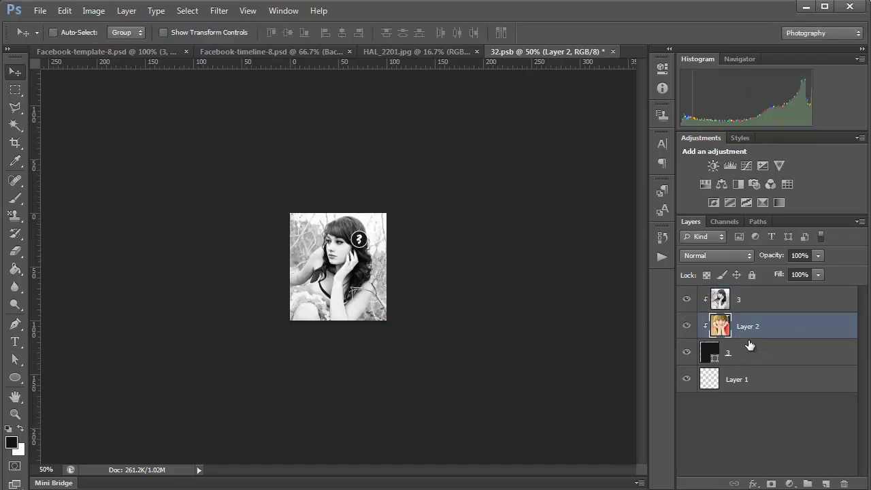
click(688, 300)
drag(691, 302, 844, 484)
key(ctrl+s)
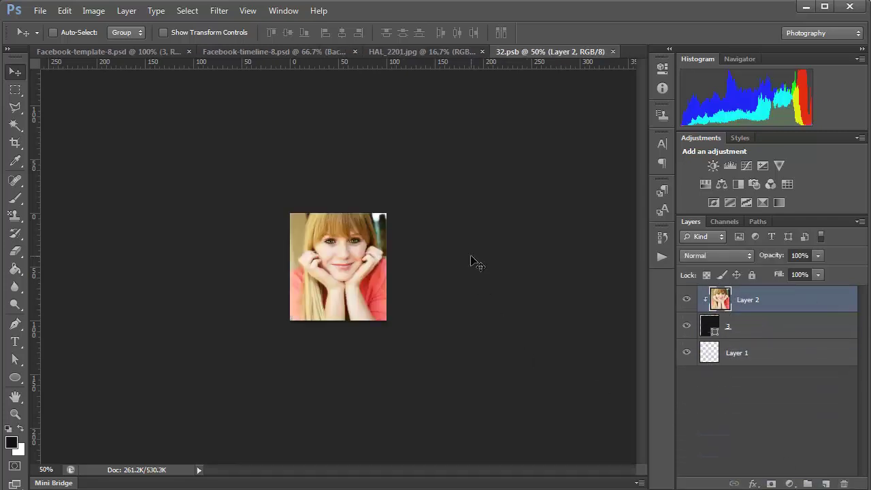
key(ctrl+w)
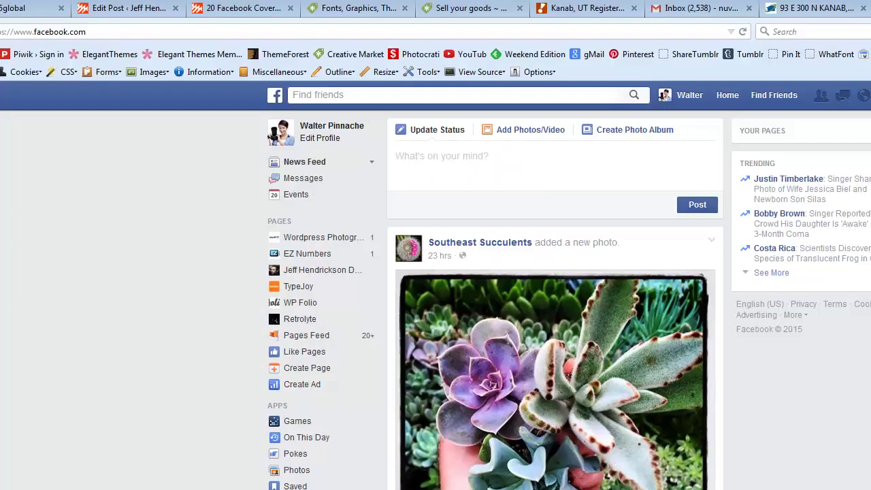
Step: Go to the profile's timeline via the profile name in Facebook's left sidebar
click(354, 125)
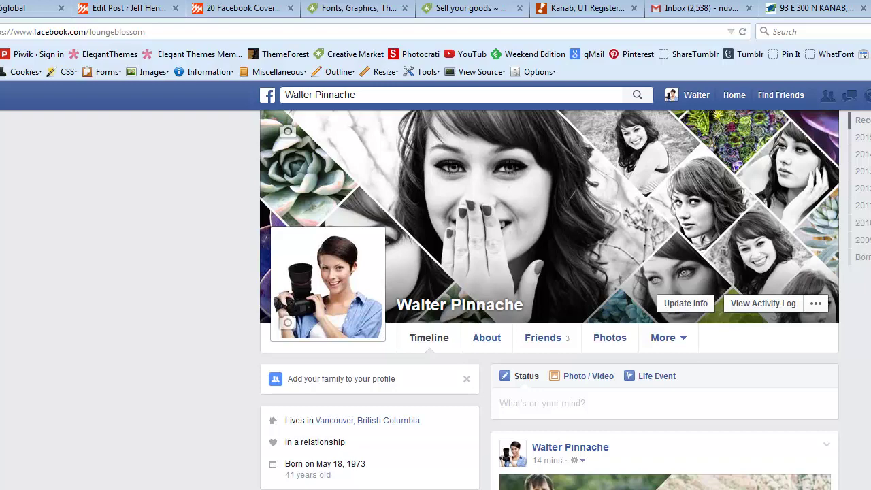
scroll(550, 300, down, 6)
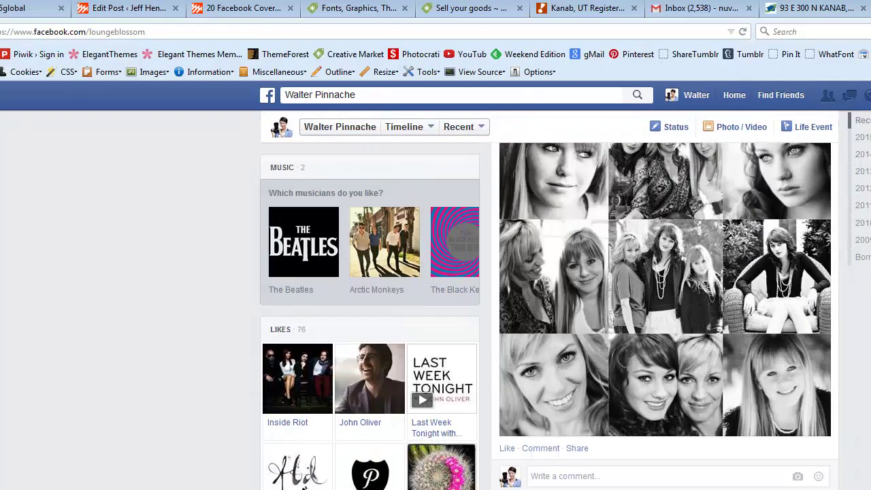
scroll(745, 308, up, 3)
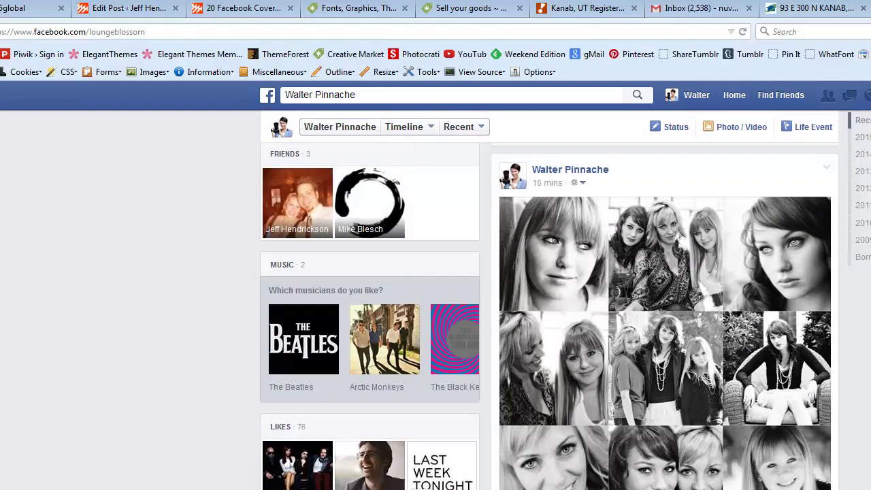
scroll(550, 299, down, 2)
scroll(550, 299, up, 4)
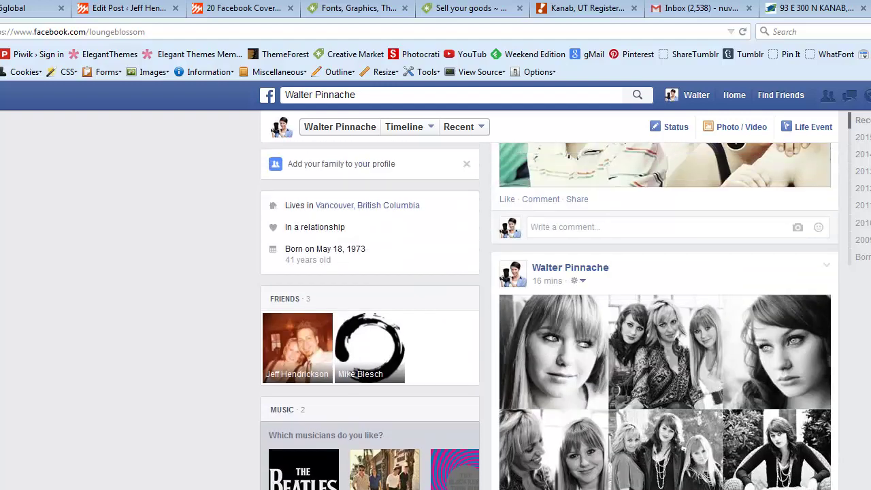
scroll(550, 300, down, 2)
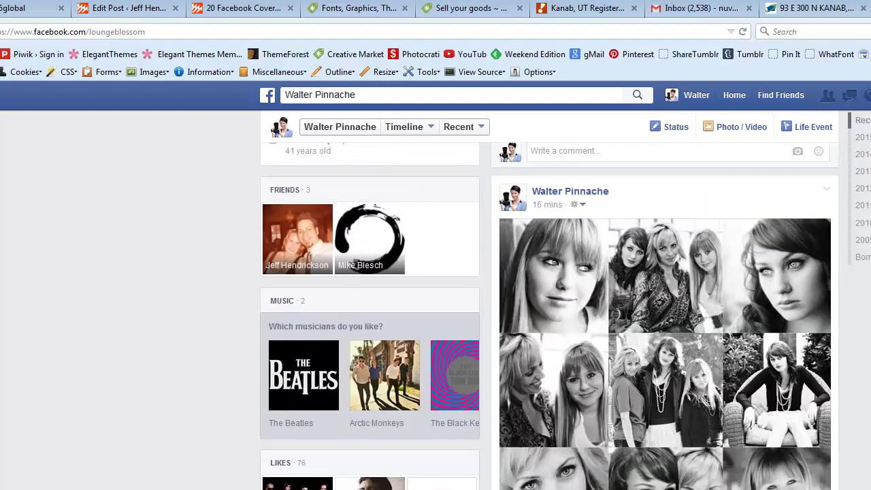
scroll(666, 313, up, 6)
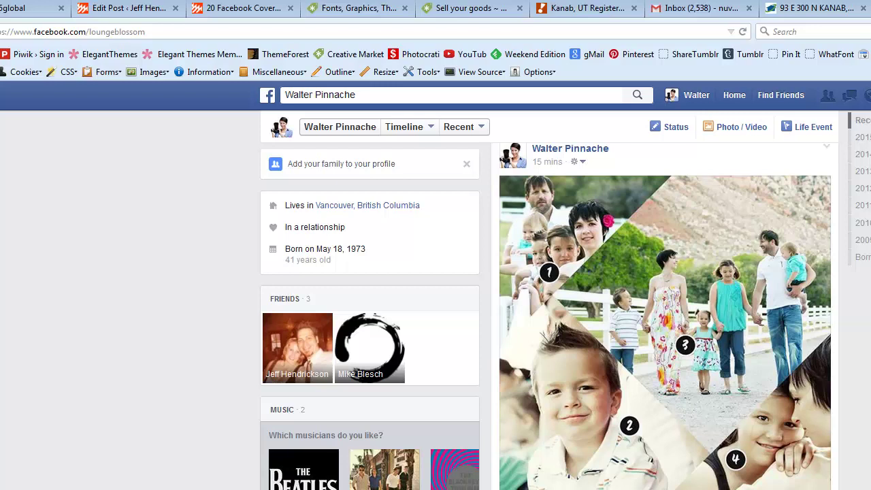
scroll(676, 329, down, 5)
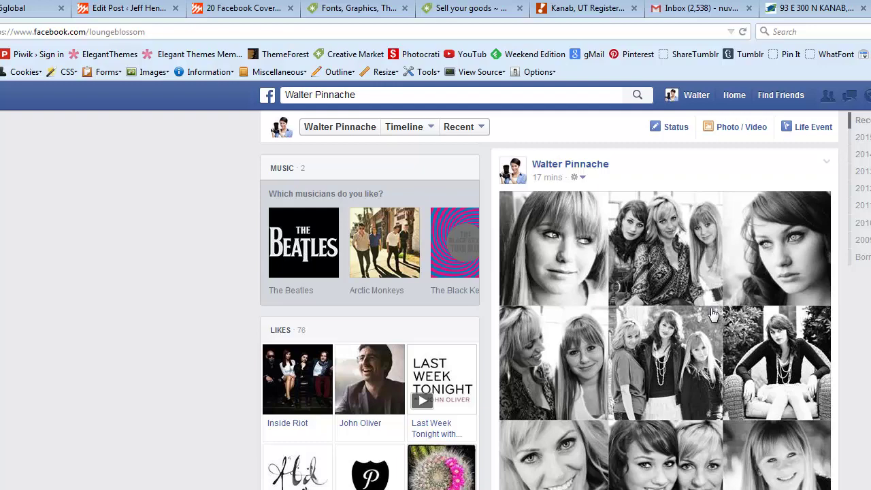
Step: View the photo-grid post and then the family collage photo in Facebook's photo viewer, closing each
click(666, 347)
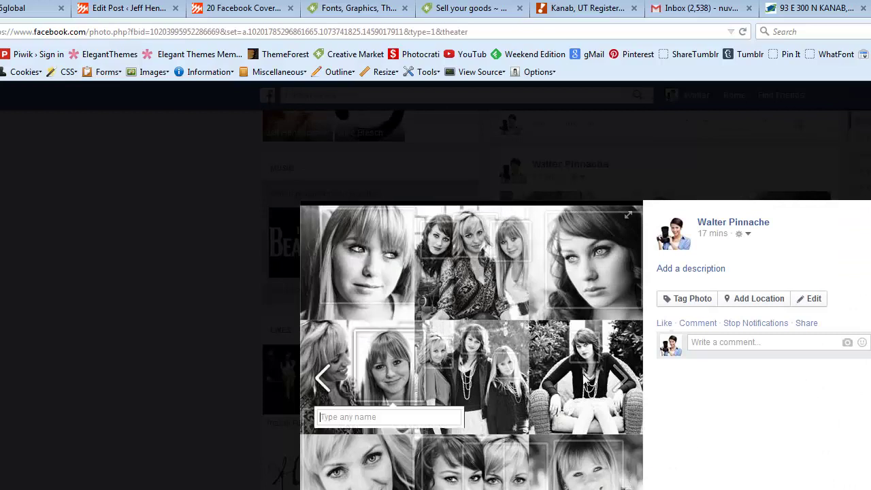
mouse_move(593, 273)
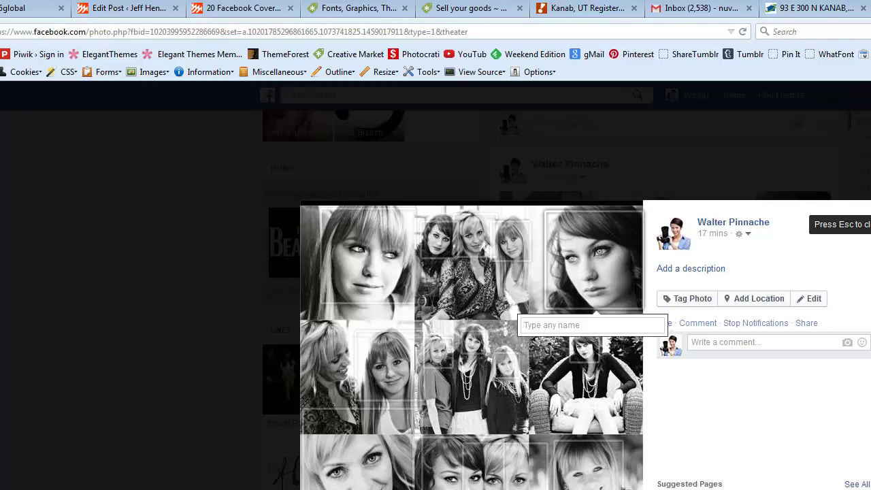
click(862, 206)
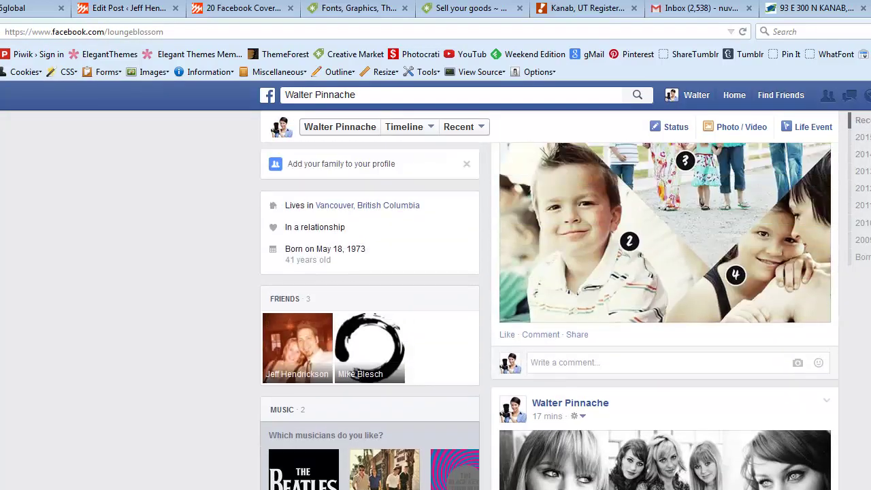
click(674, 335)
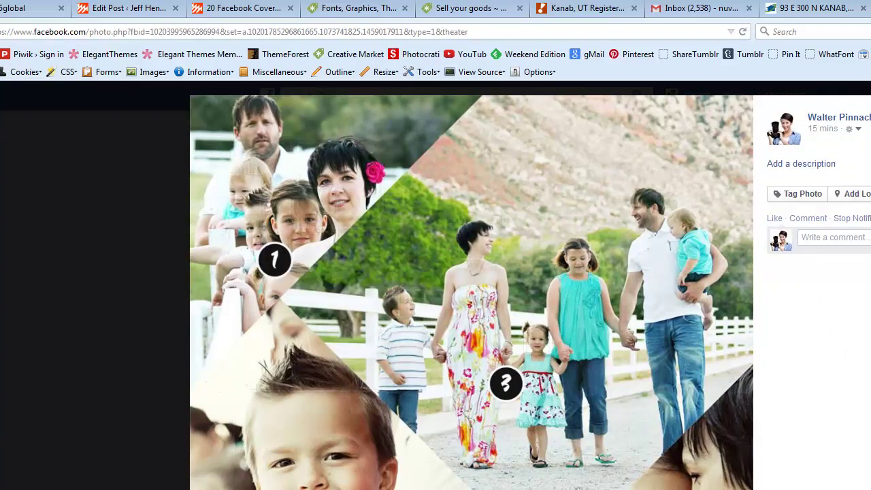
key(Escape)
Step: Scroll the timeline until the numbered four-photo family collage post is fully visible
scroll(665, 296, down, 2)
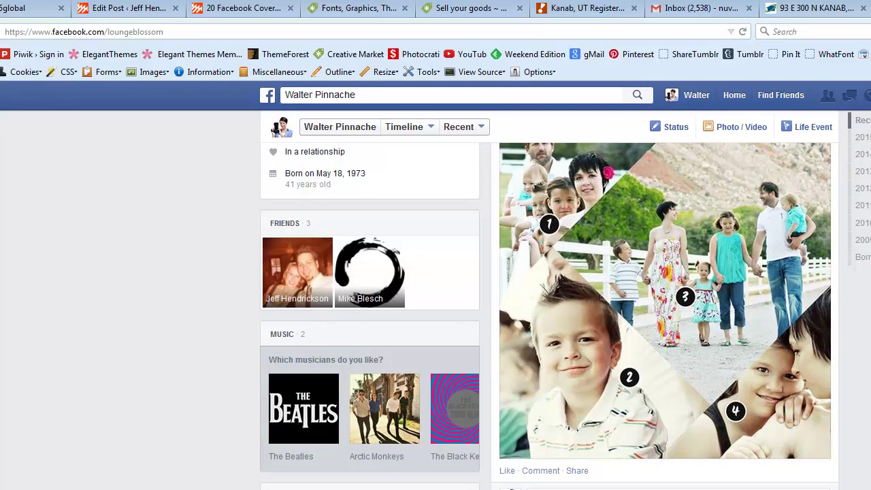
scroll(647, 322, up, 2)
scroll(647, 322, down, 6)
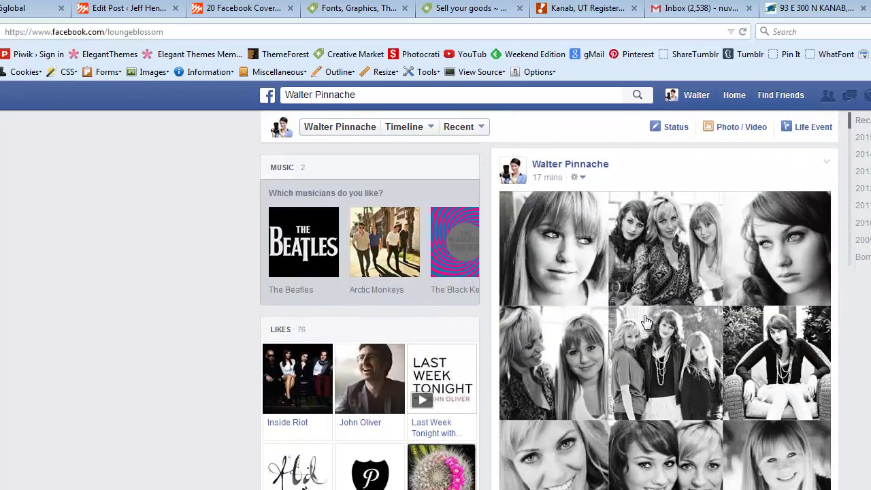
scroll(647, 322, up, 5)
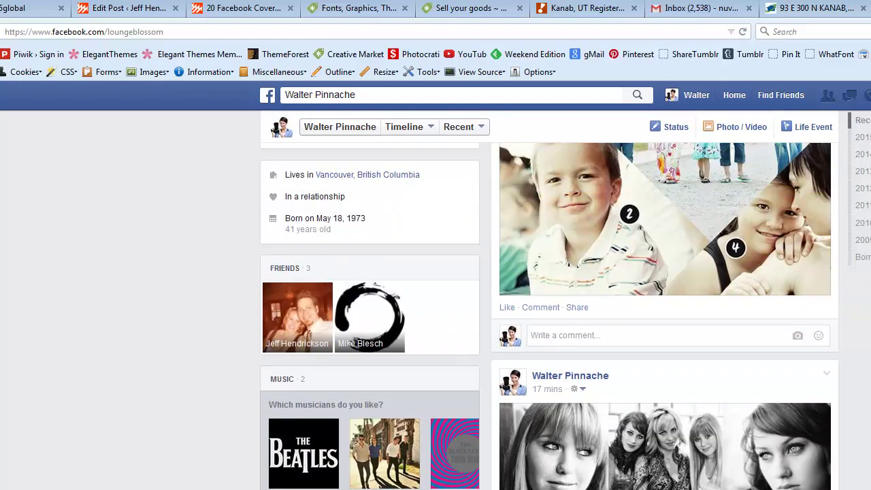
scroll(647, 322, down, 5)
scroll(647, 322, up, 6)
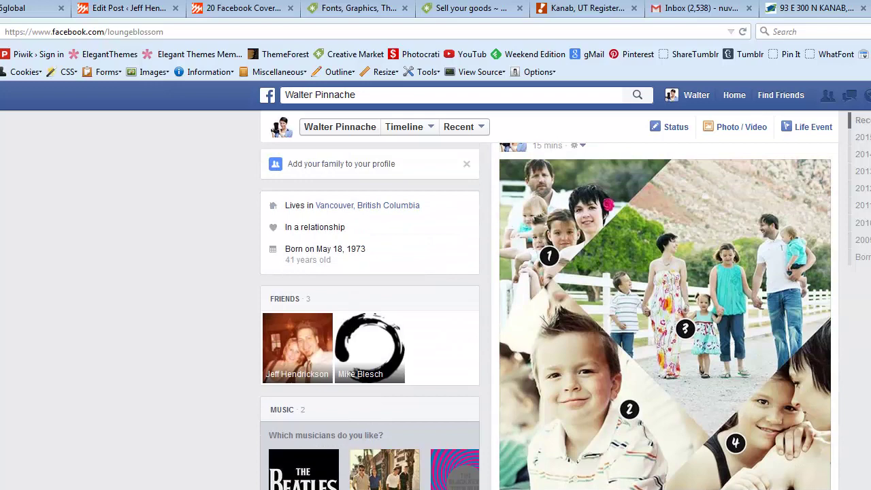
scroll(647, 322, down, 1)
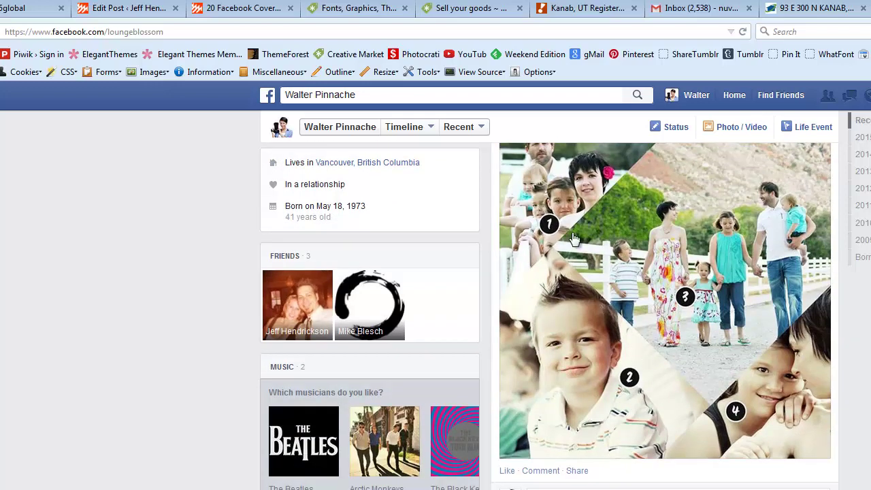
Step: Return to Photoshop's Facebook-timeline-8.psd collage and select layer 1, which holds photo 1
key(alt+Tab)
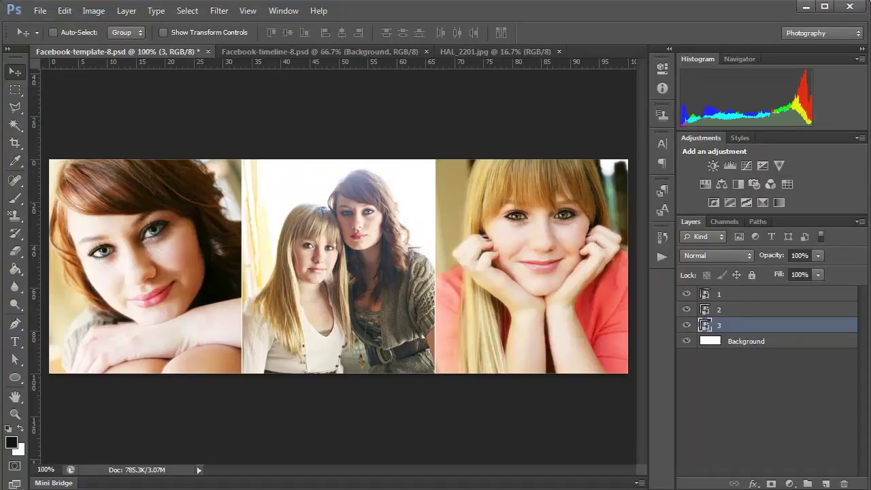
click(302, 51)
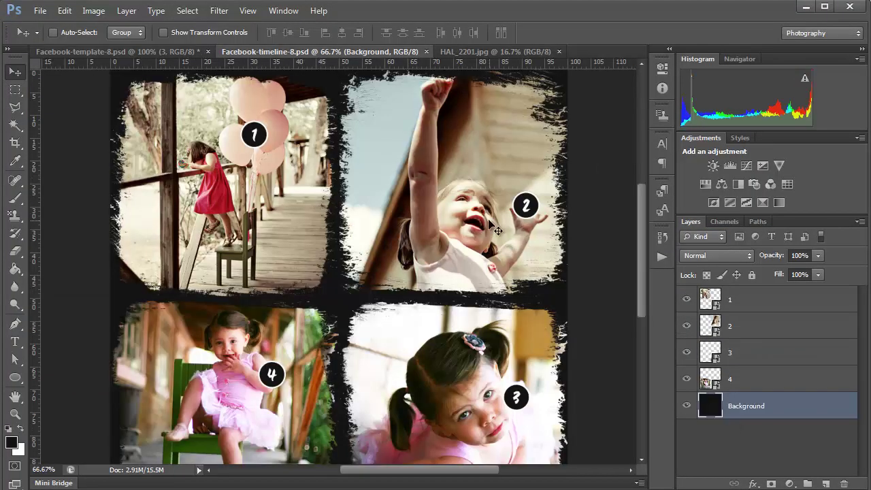
click(757, 338)
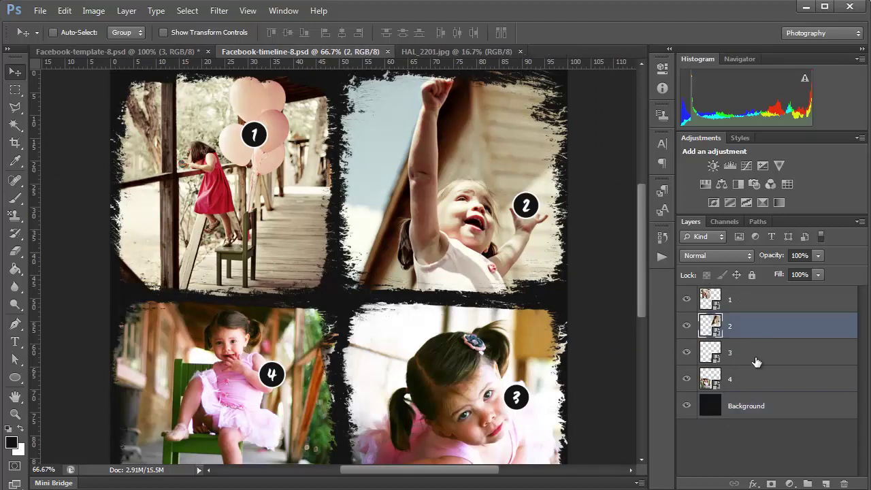
click(759, 389)
click(748, 303)
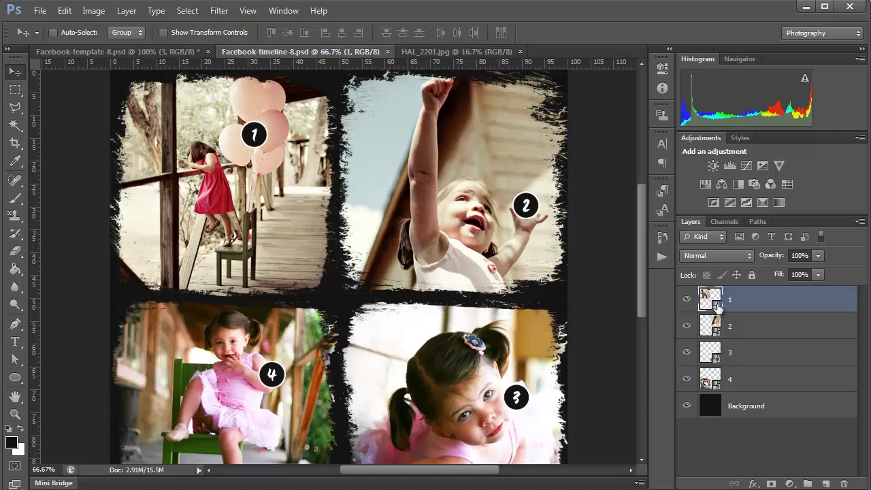
Step: Open photo 1's smart object, paste the woman's portrait and scale it to about 18%
double_click(717, 305)
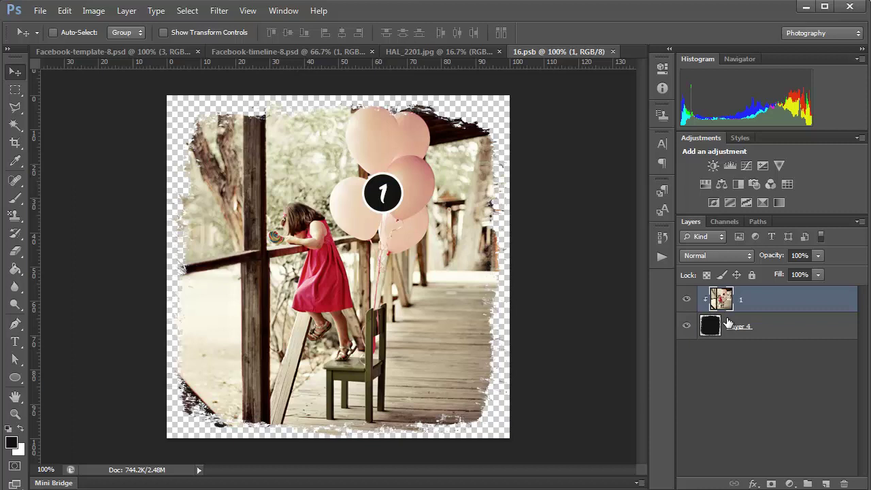
key(ctrl+v)
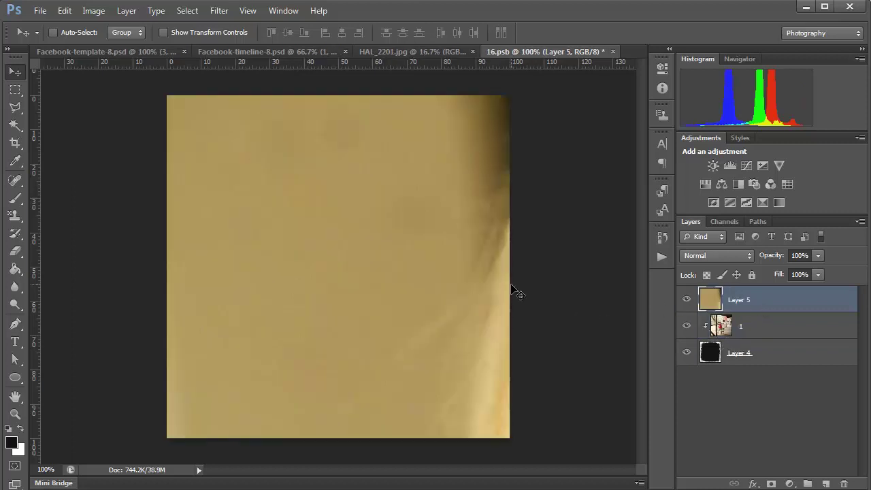
key(ctrl+t)
key(ctrl+minus)
key(ctrl+minus)
key(ctrl+minus)
key(ctrl+minus)
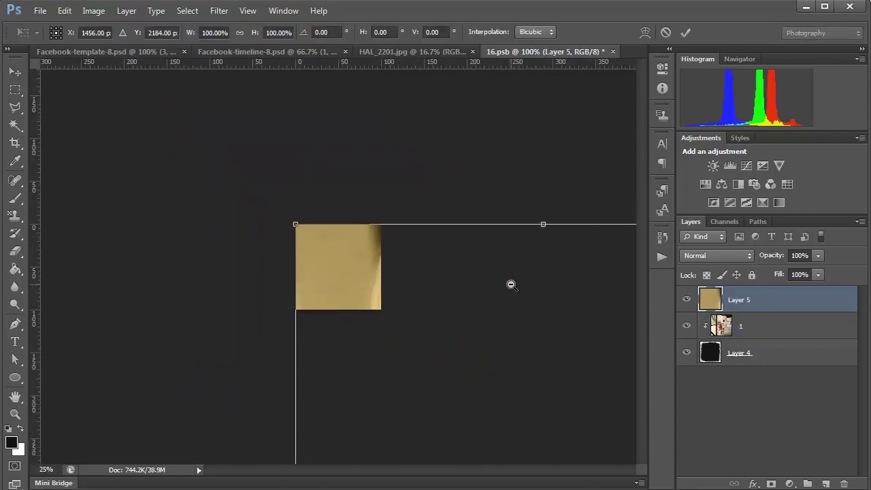
key(ctrl+minus)
key(ctrl+minus)
key(ctrl+minus)
key(ctrl+minus)
drag(449, 441, 353, 294)
key(ctrl+plus)
key(ctrl+plus)
key(ctrl+plus)
key(ctrl+plus)
key(ctrl+plus)
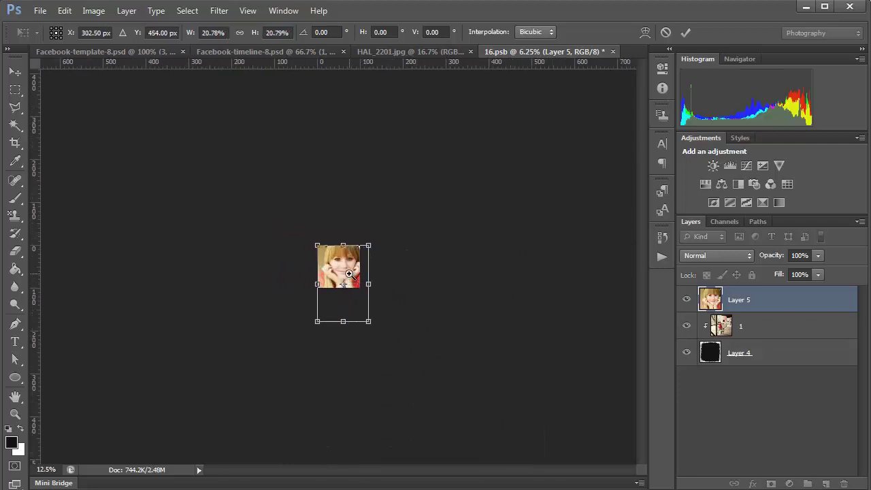
drag(418, 414, 402, 393)
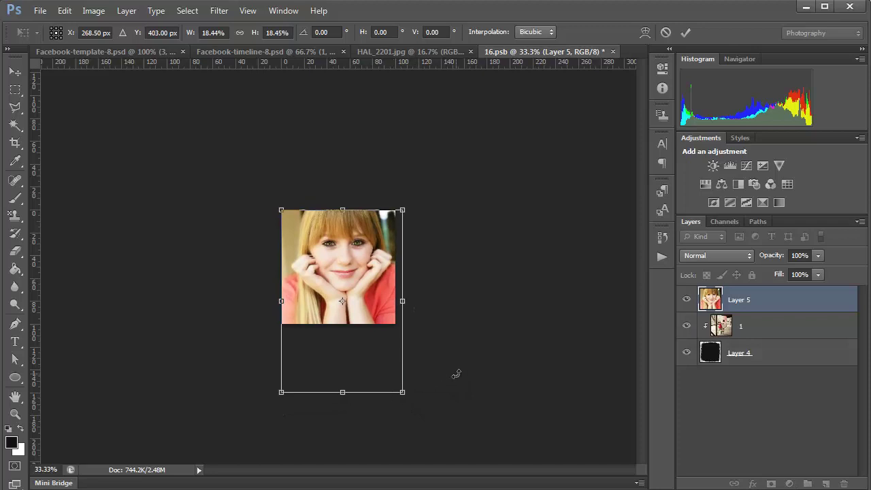
key(Return)
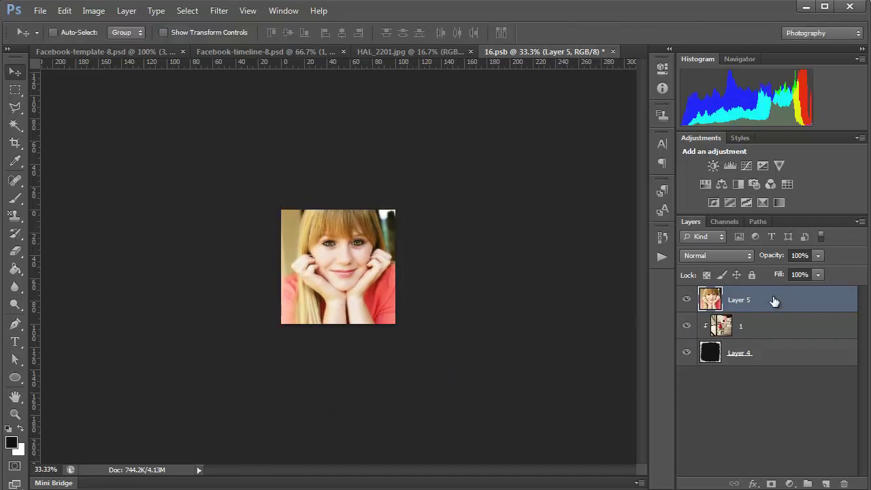
Step: Move the portrait below the balloon photo layer 1, compare them, then delete layer 1
drag(774, 302, 782, 336)
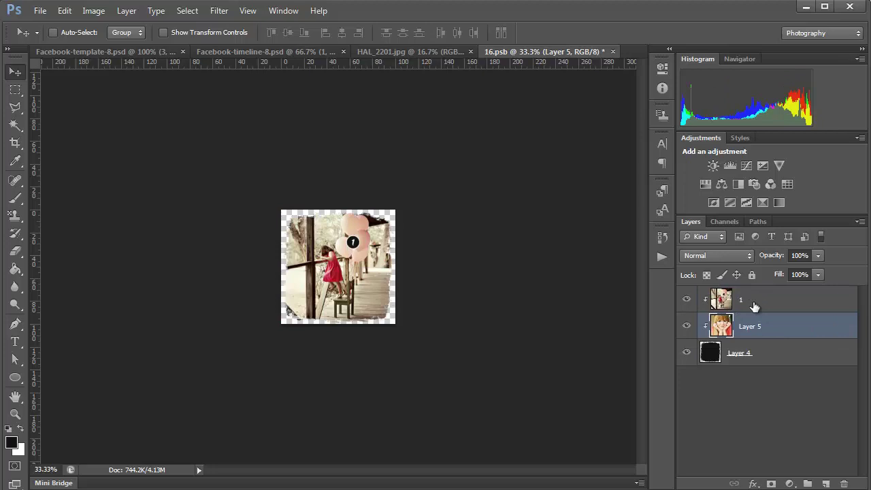
click(689, 301)
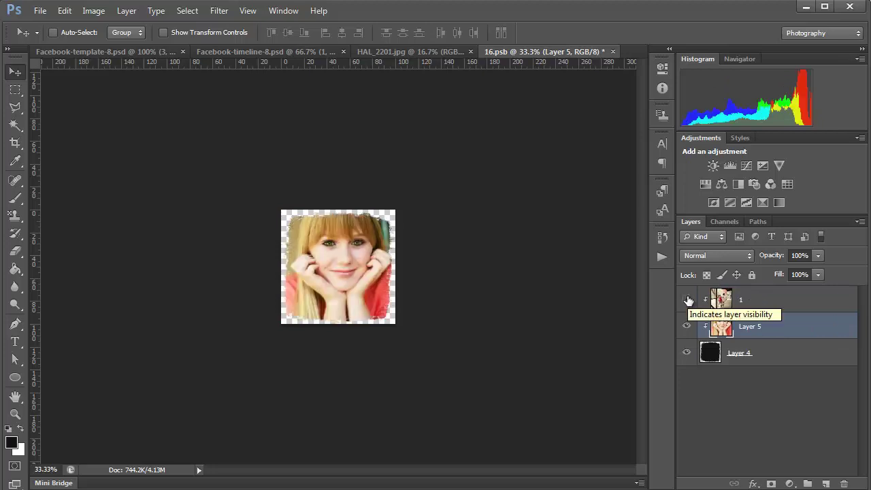
click(689, 301)
click(689, 301)
click(688, 301)
click(688, 301)
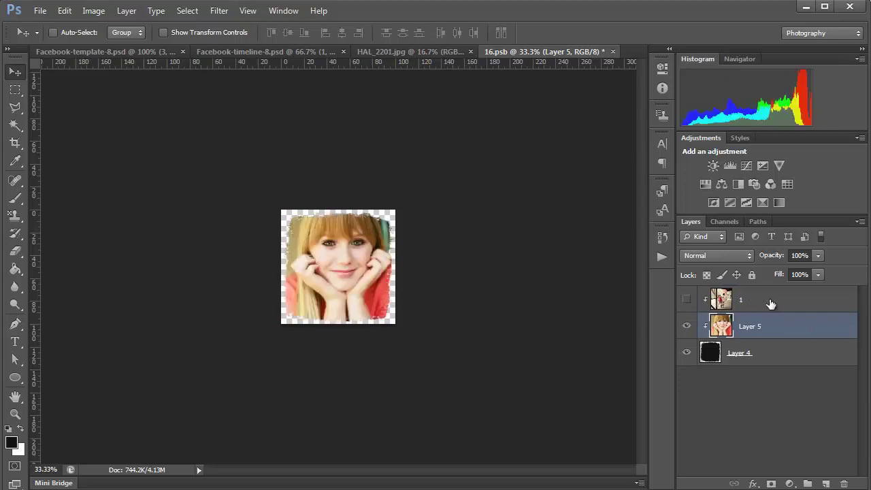
drag(770, 304, 845, 484)
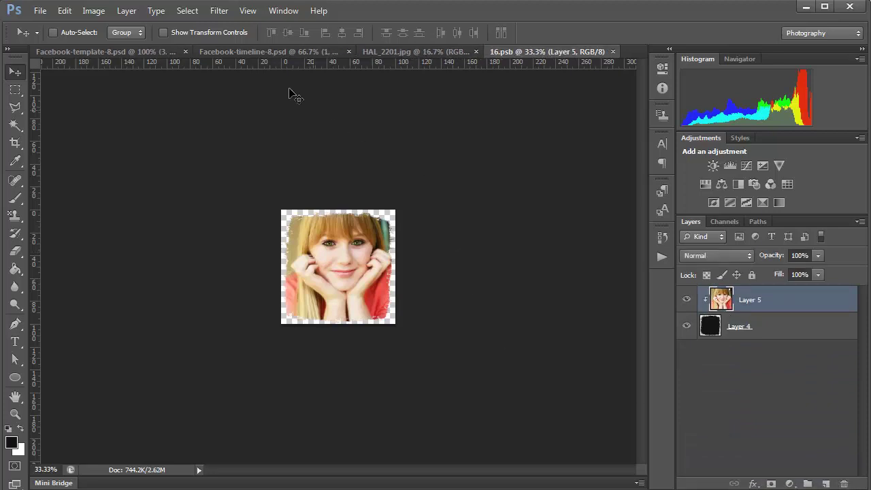
Step: Go back to Facebook-timeline-8.psd to see the portrait now filling photo 1's grunge frame
click(277, 53)
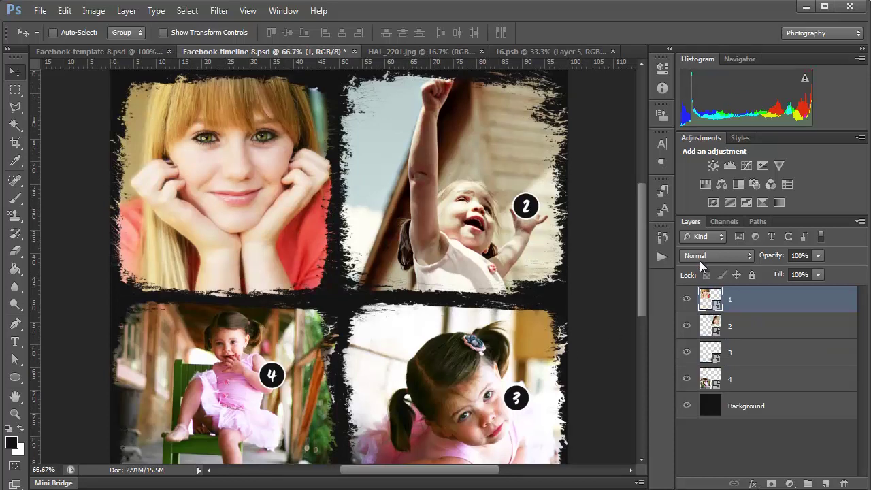
scroll(640, 199, up, 1)
scroll(640, 202, up, 1)
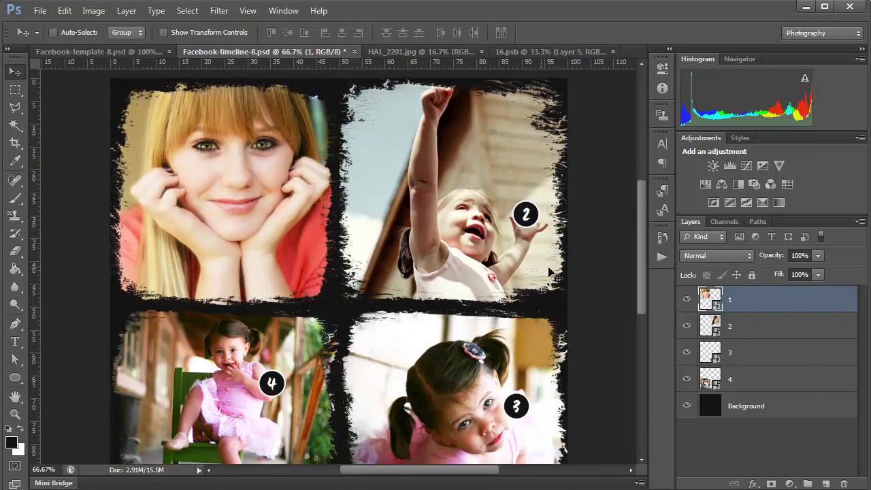
scroll(640, 212, up, 1)
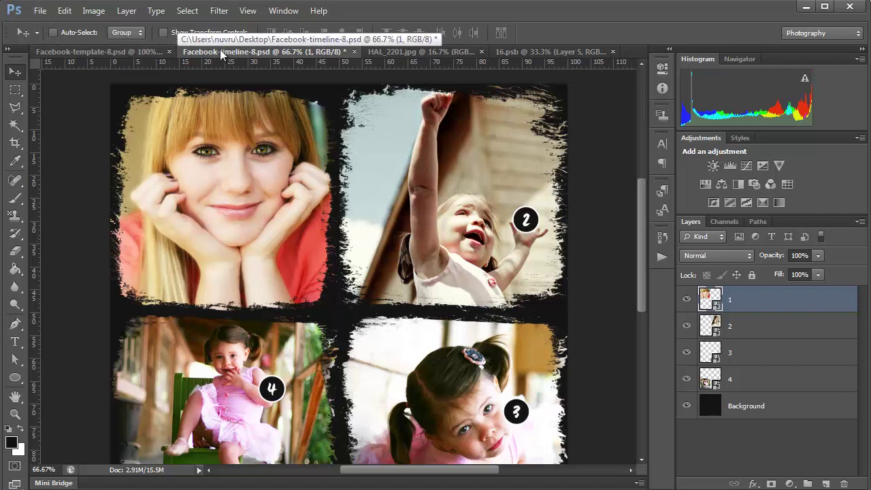
Step: Open the File menu and go to the Save for Web command
click(41, 11)
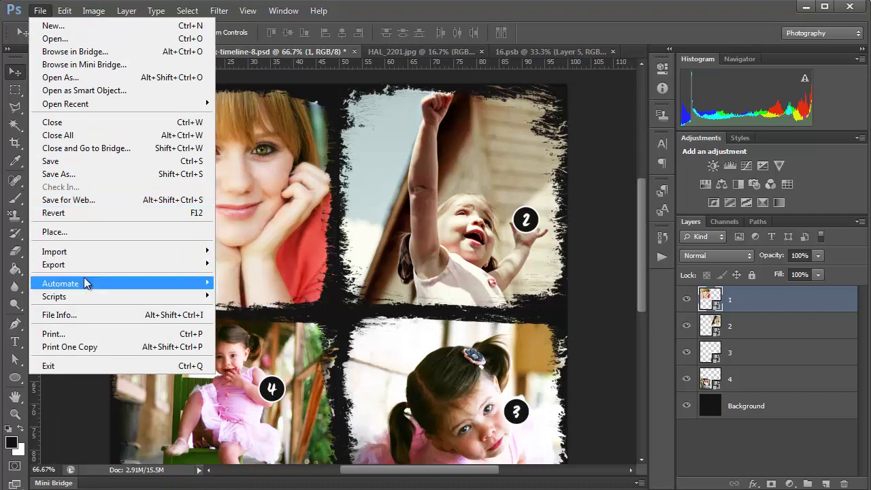
mouse_move(86, 283)
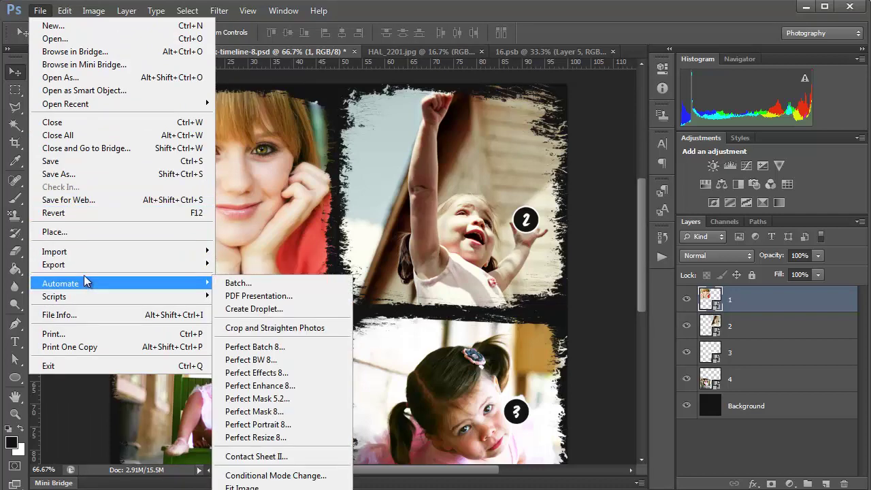
click(92, 201)
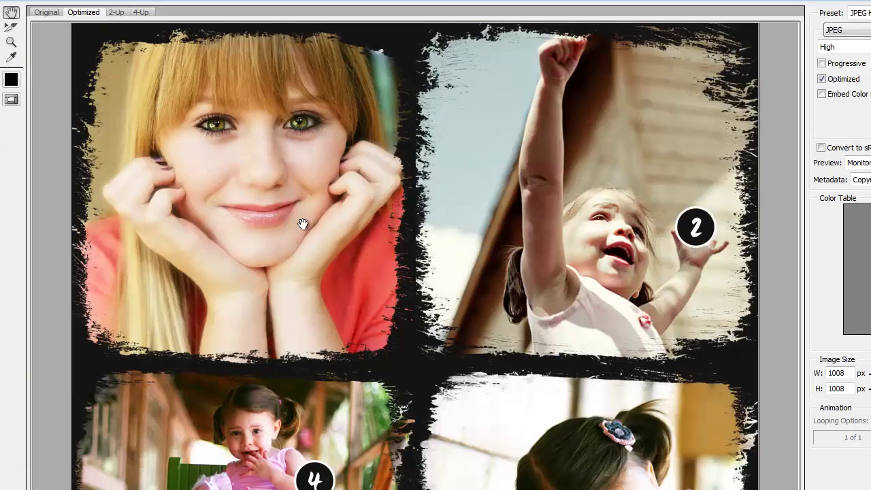
drag(868, 443, 841, 443)
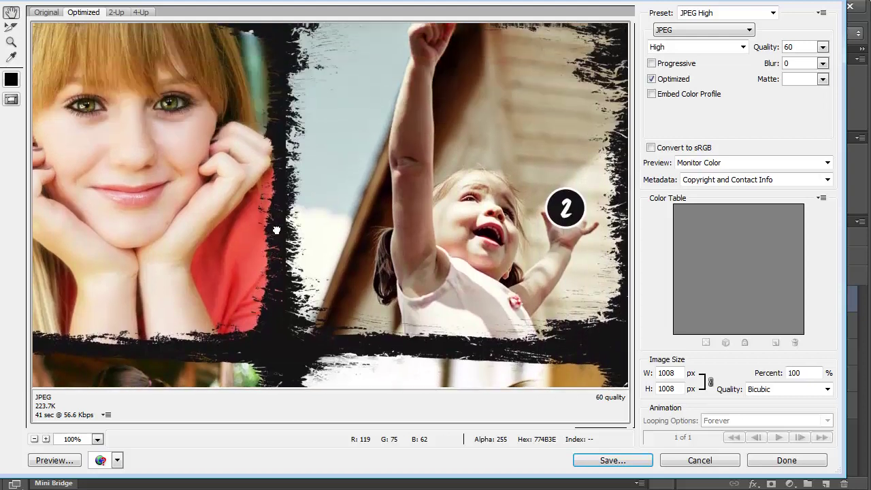
double_click(670, 373)
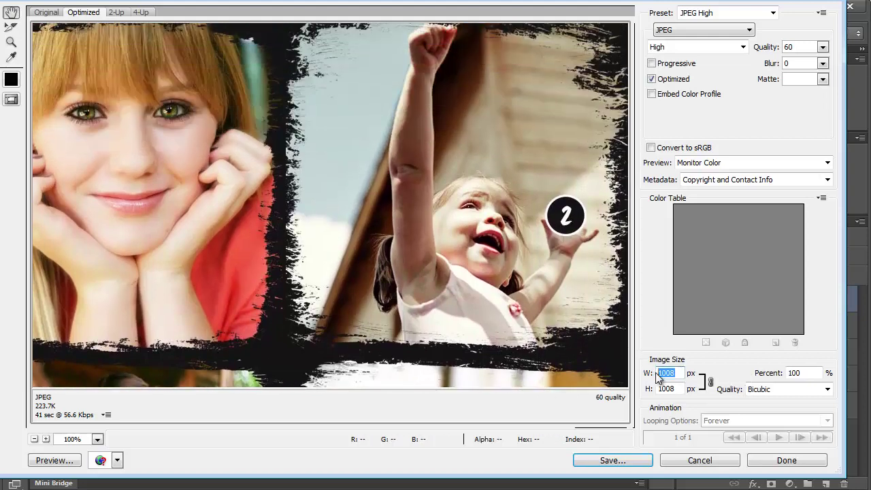
Step: Check the output image height, then set the JPEG quality preset to Maximum (100)
click(680, 389)
click(743, 47)
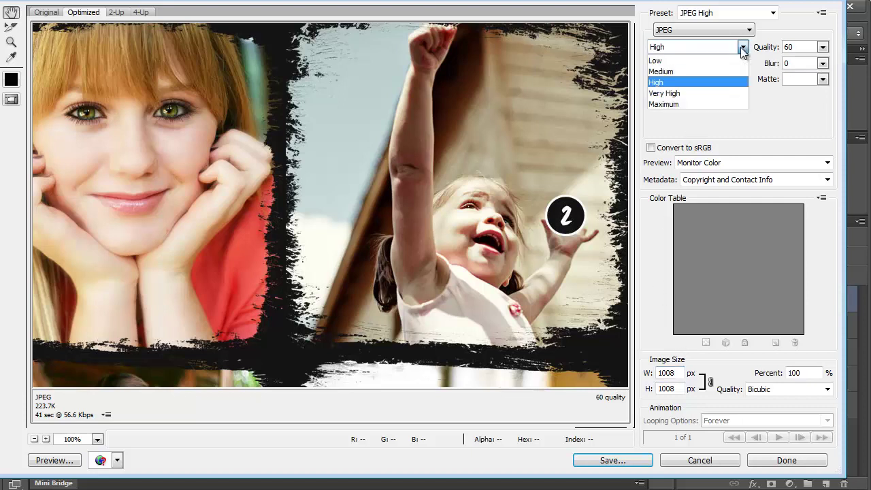
click(763, 102)
click(744, 47)
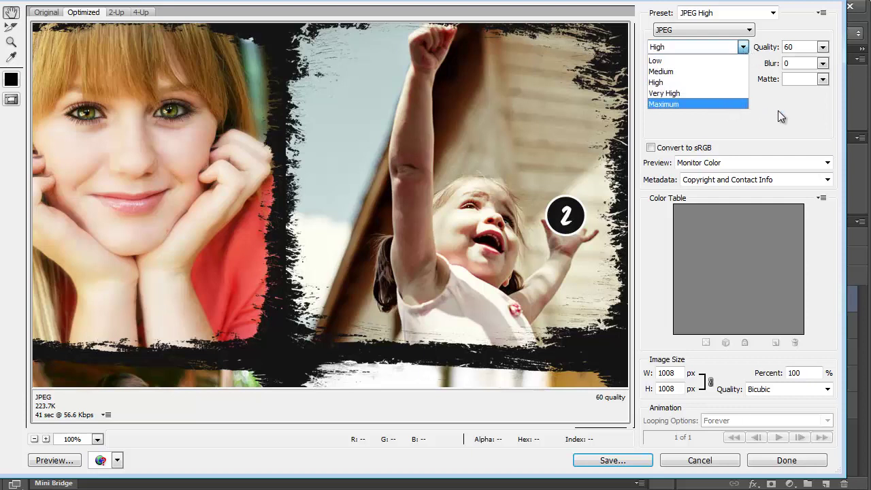
click(779, 110)
click(743, 47)
click(711, 103)
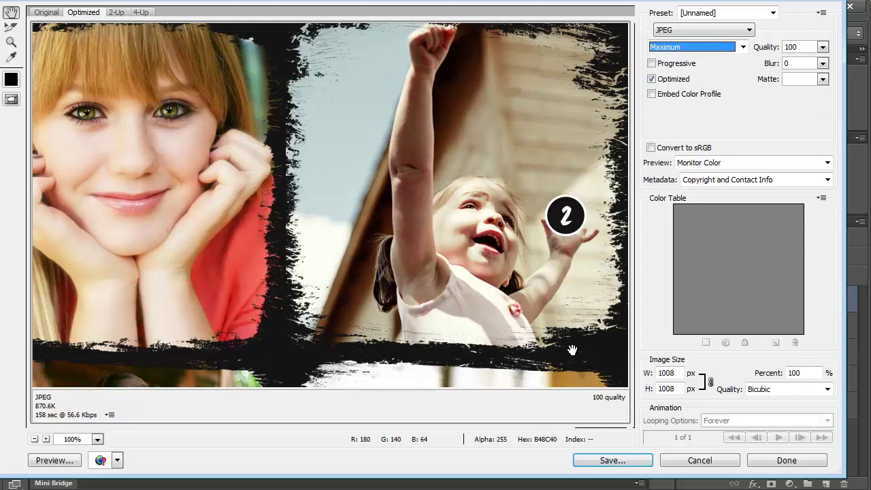
Step: Pan around the maximum-quality JPEG preview, then cancel Save for Web without exporting
scroll(417, 222, down, 5)
scroll(417, 222, left, 1)
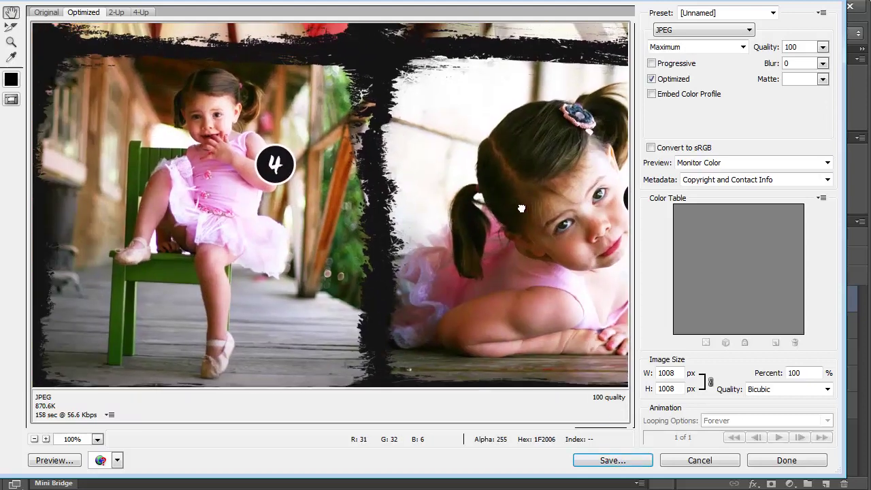
scroll(522, 206, up, 5)
scroll(507, 211, up, 1)
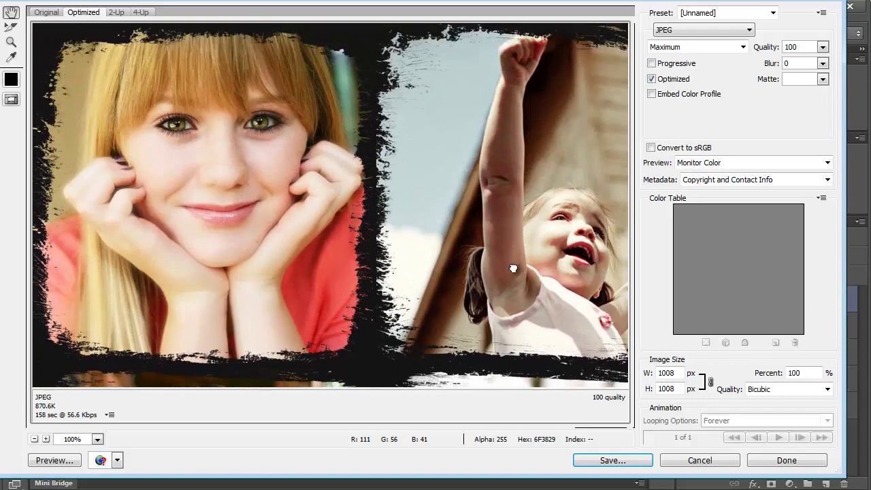
scroll(395, 130, down, 5)
scroll(344, 162, down, 2)
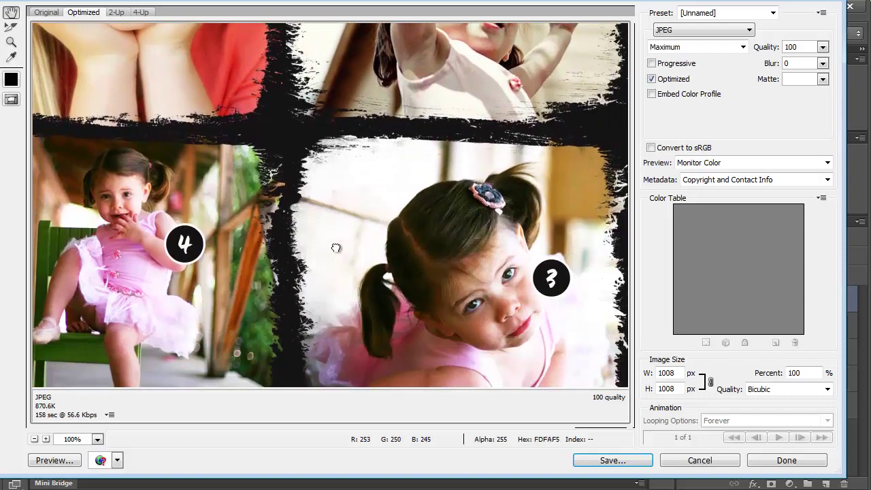
scroll(337, 132, left, 1)
scroll(336, 132, up, 4)
scroll(409, 184, up, 1)
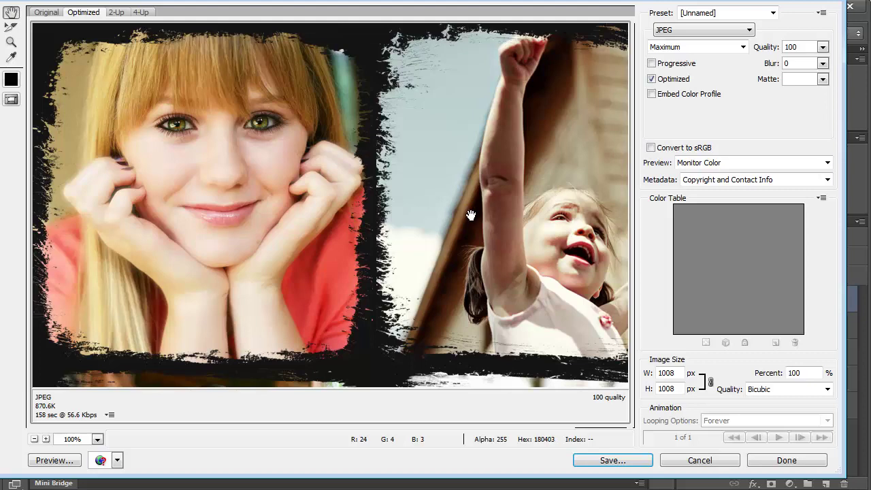
click(699, 460)
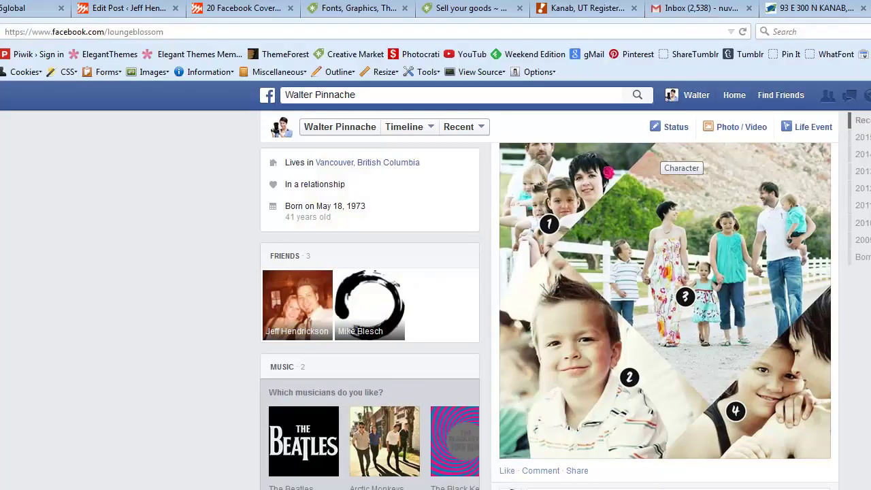
Step: Scroll through the timeline's collage posts, ending on the black-and-white portrait collage cover photo
scroll(665, 316, down, 6)
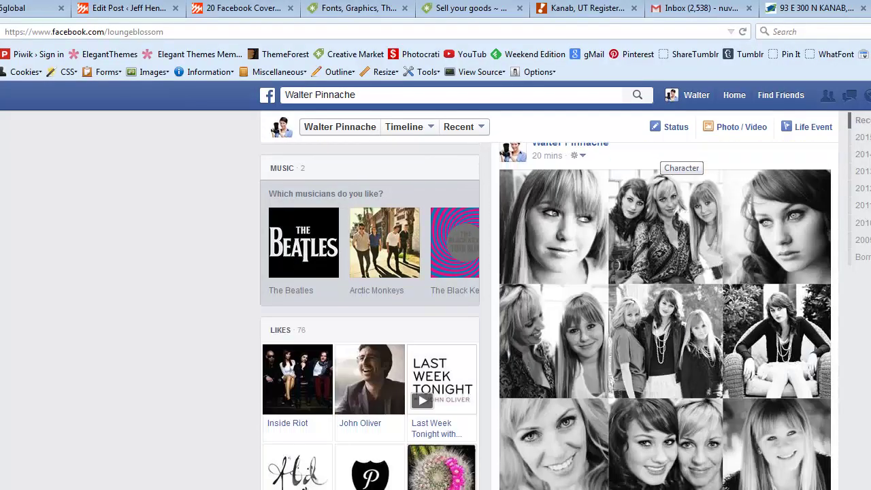
scroll(665, 316, up, 1)
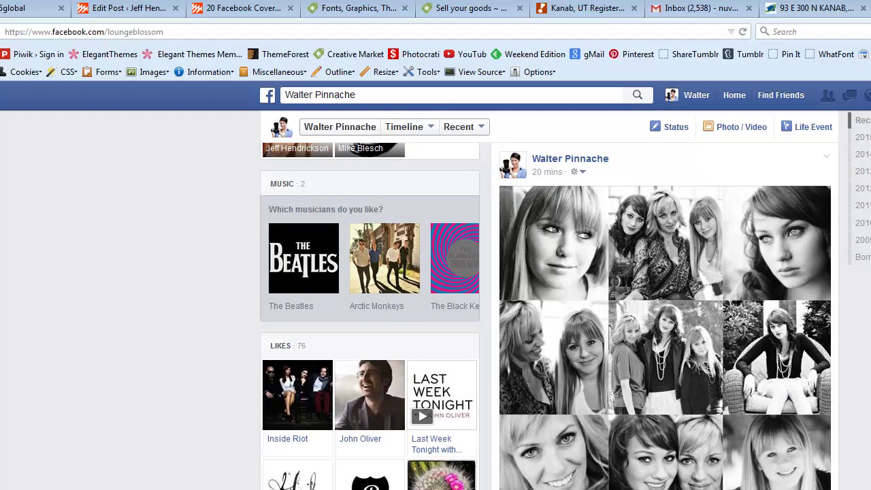
scroll(665, 316, down, 6)
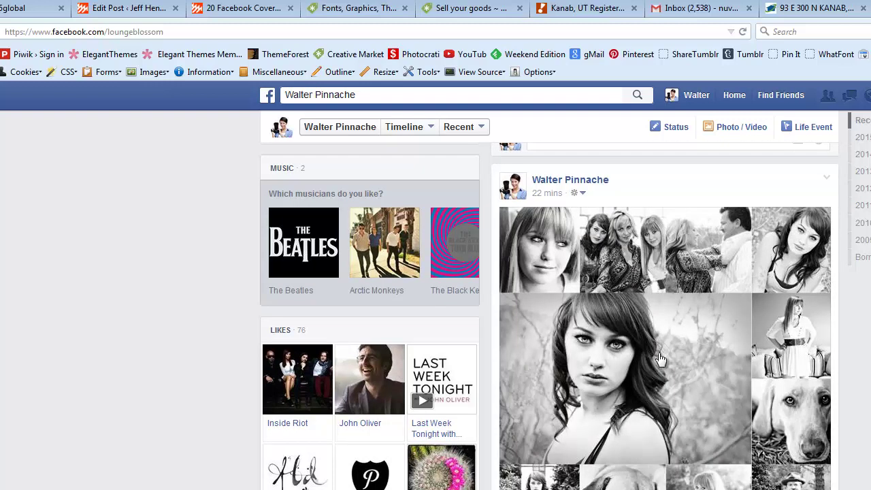
scroll(792, 347, down, 3)
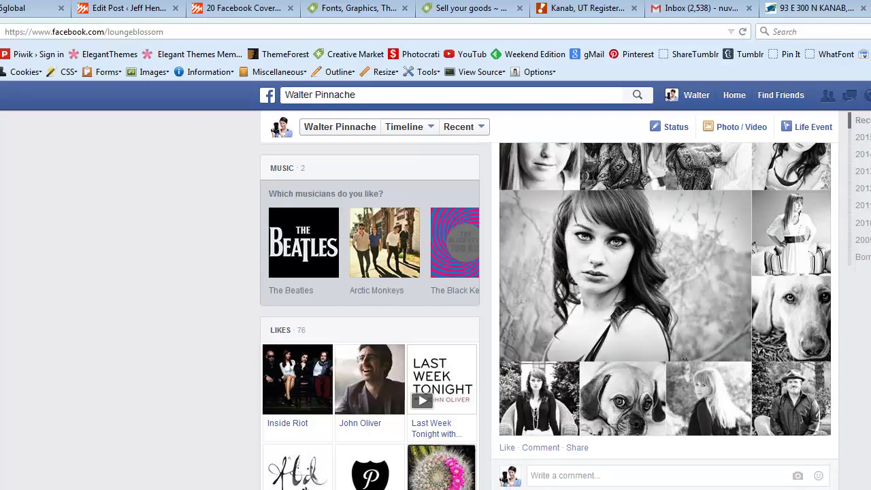
scroll(791, 347, up, 4)
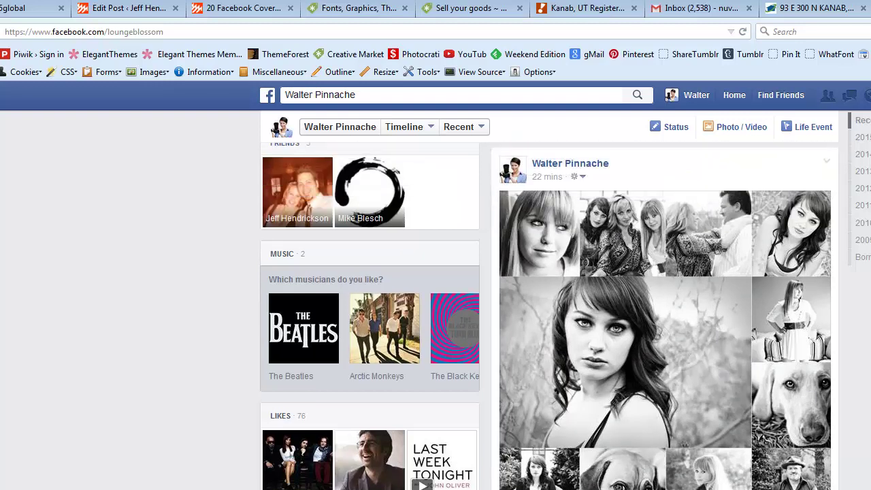
scroll(550, 316, up, 1)
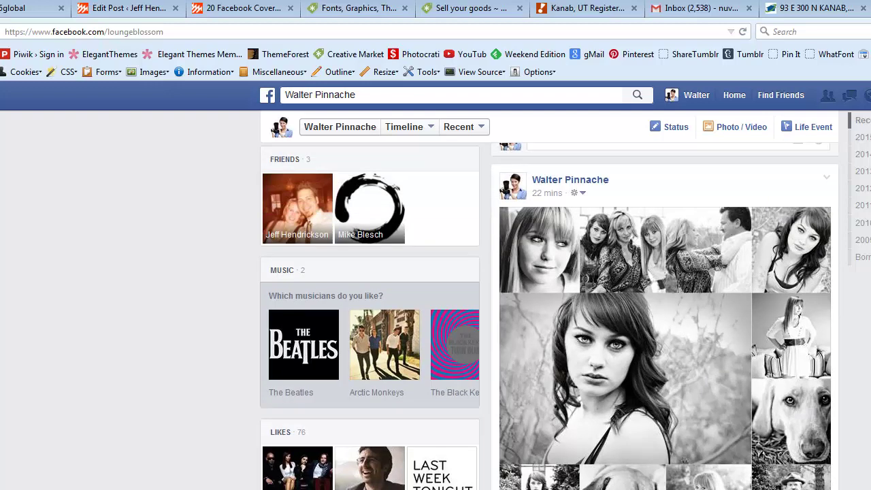
scroll(549, 315, down, 1)
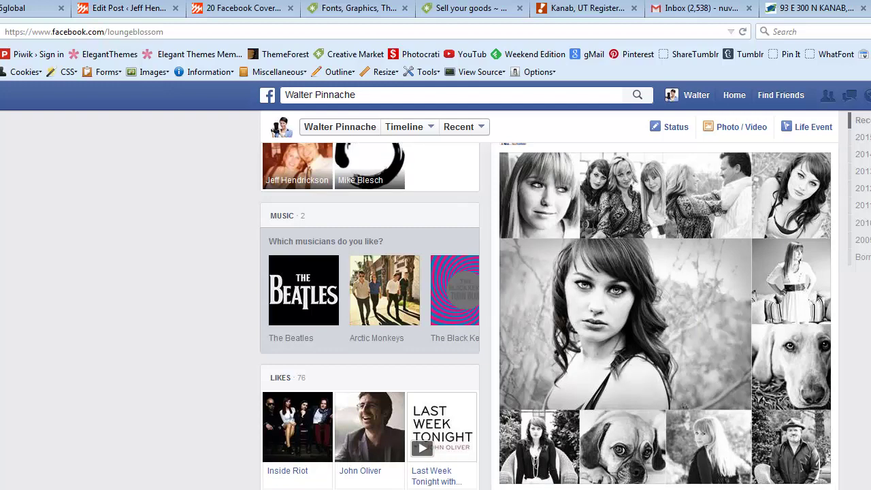
scroll(549, 316, down, 4)
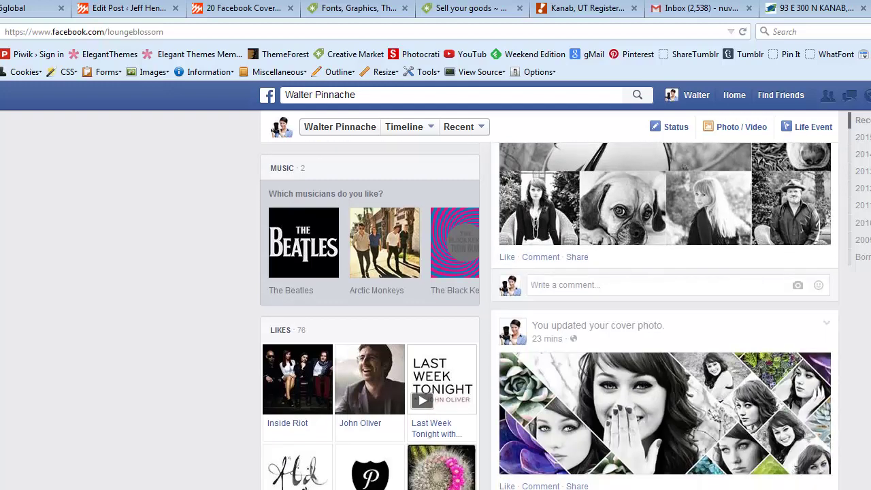
scroll(549, 316, up, 4)
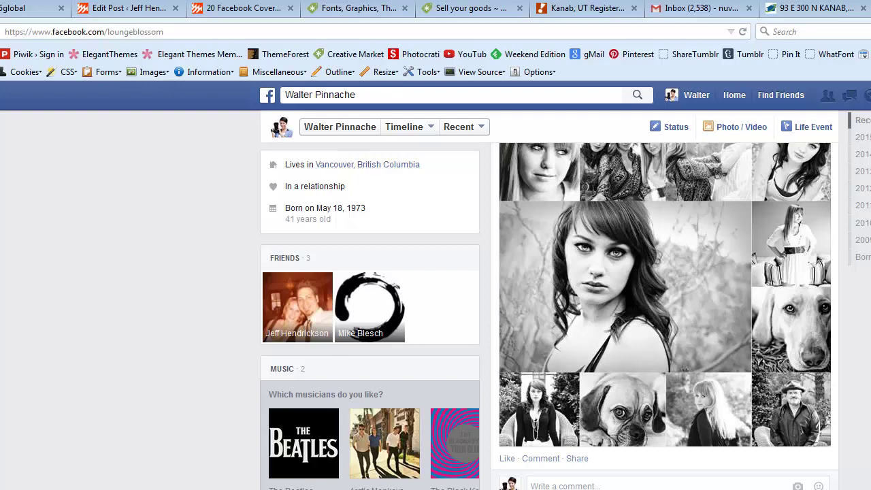
scroll(665, 315, up, 5)
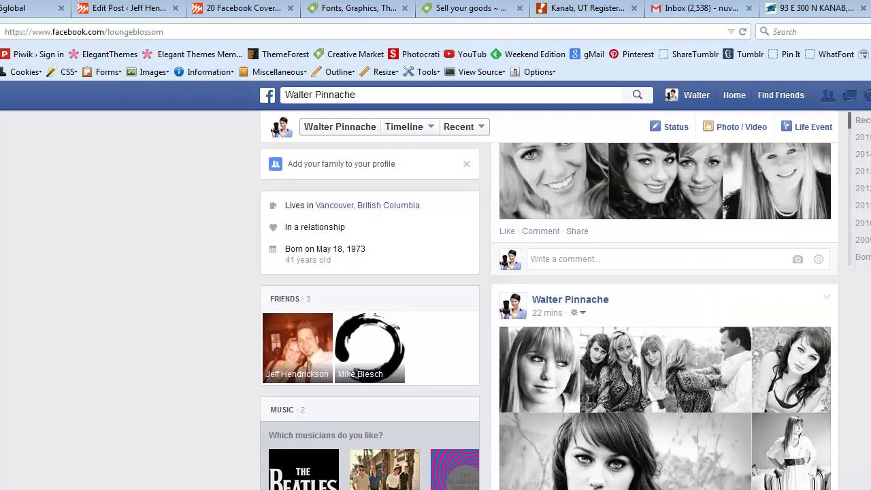
scroll(665, 316, down, 5)
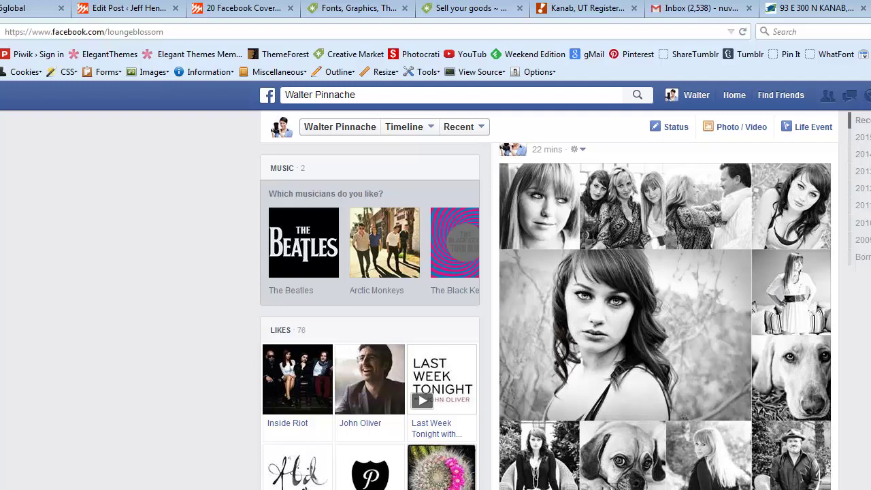
scroll(665, 316, down, 1)
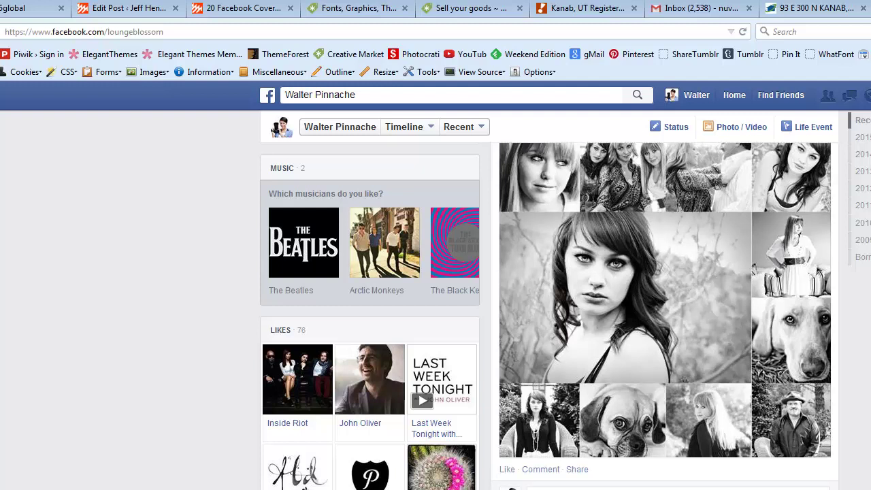
scroll(665, 316, down, 3)
scroll(665, 316, up, 3)
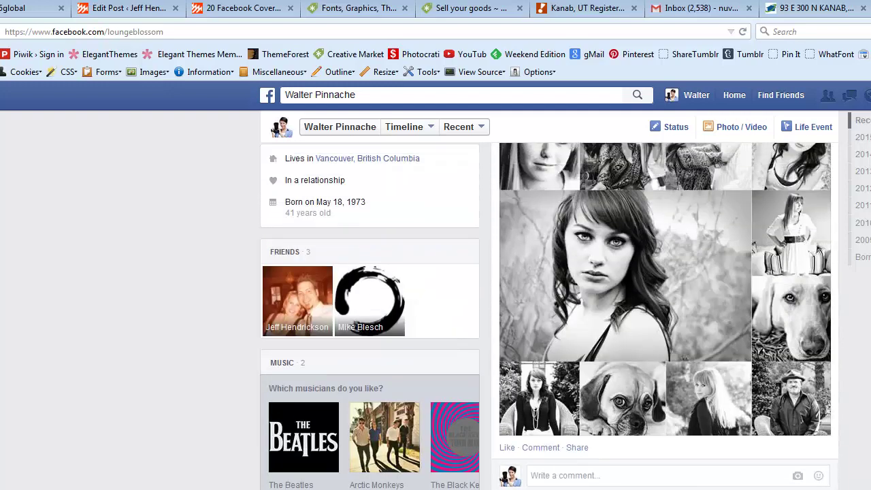
scroll(549, 316, up, 1)
scroll(549, 316, up, 1)
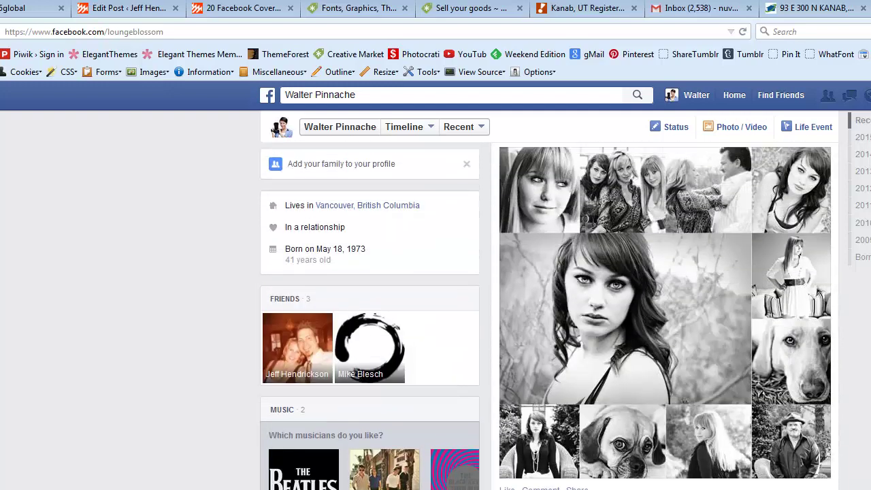
scroll(549, 315, up, 1)
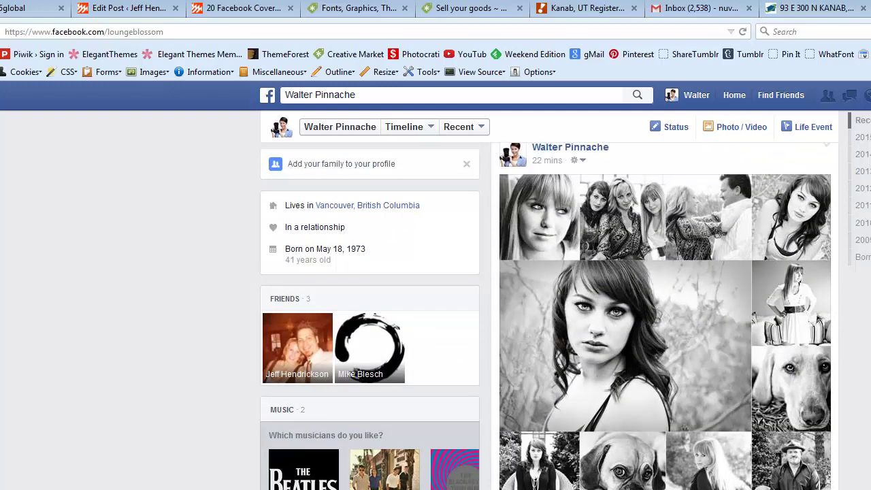
scroll(549, 316, down, 5)
scroll(675, 418, down, 1)
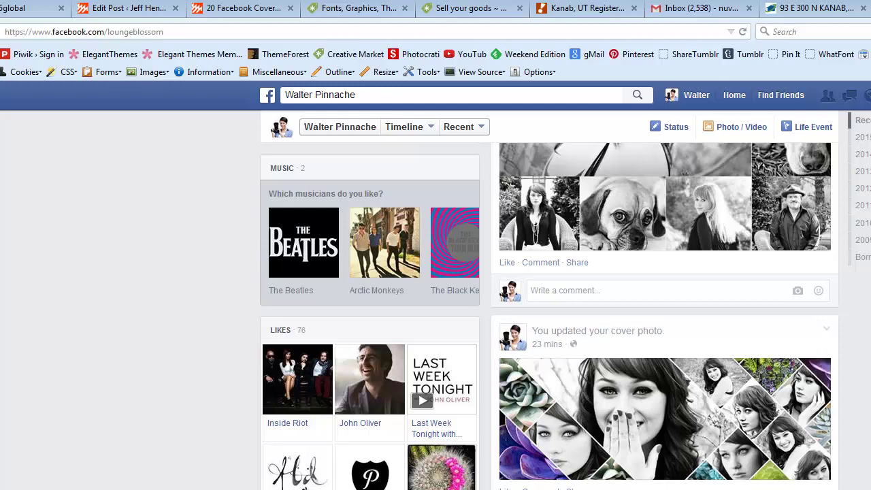
scroll(375, 234, up, 10)
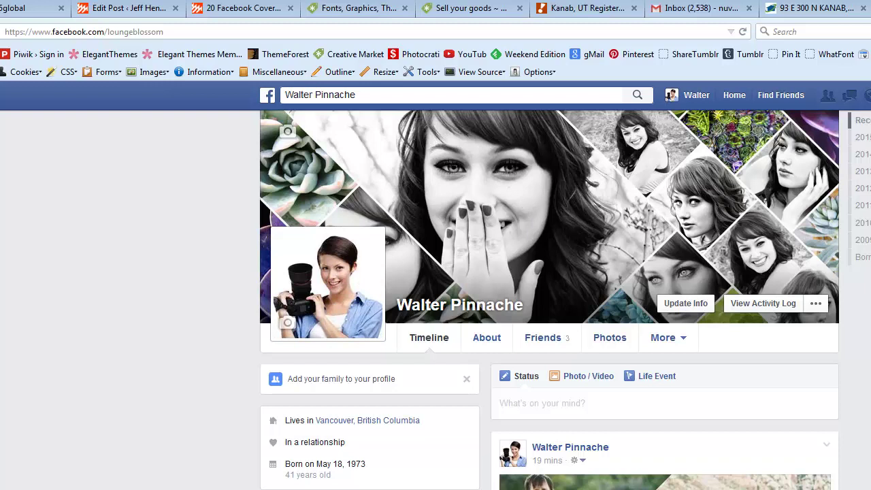
Step: Scroll down through the family and portrait collage posts and back up the timeline
scroll(549, 300, down, 10)
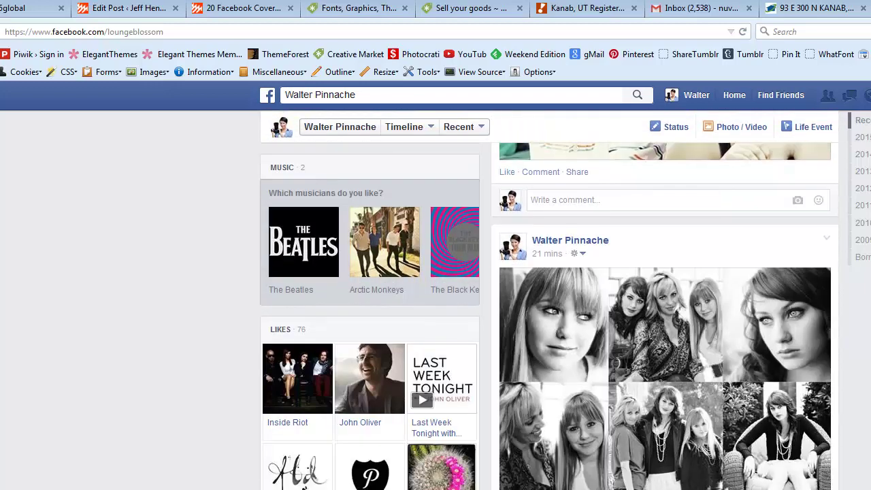
scroll(666, 313, down, 1)
scroll(665, 316, down, 12)
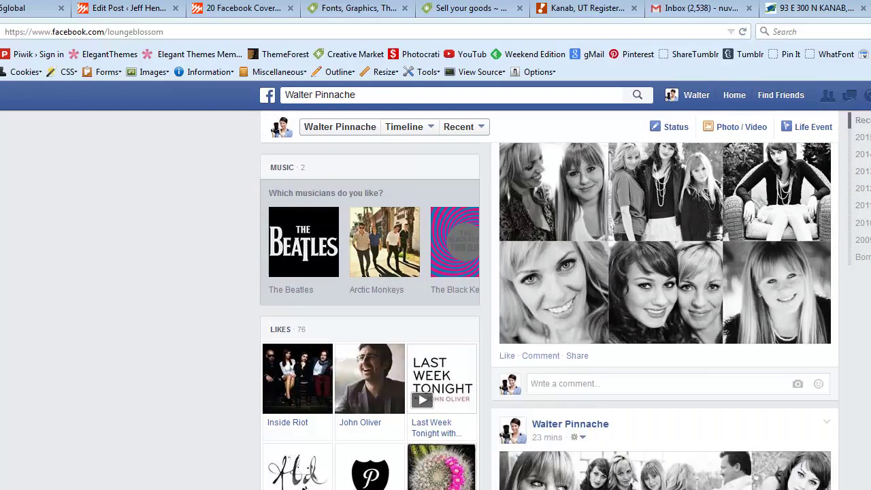
scroll(666, 316, up, 15)
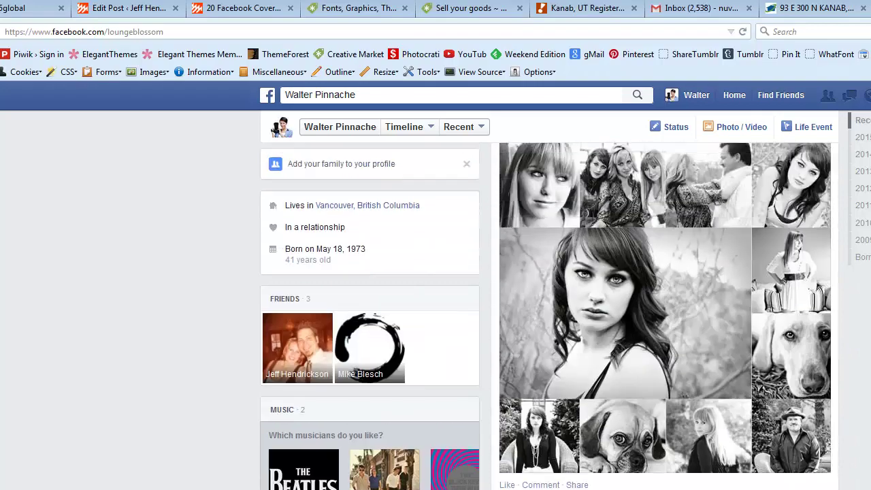
scroll(550, 299, up, 1)
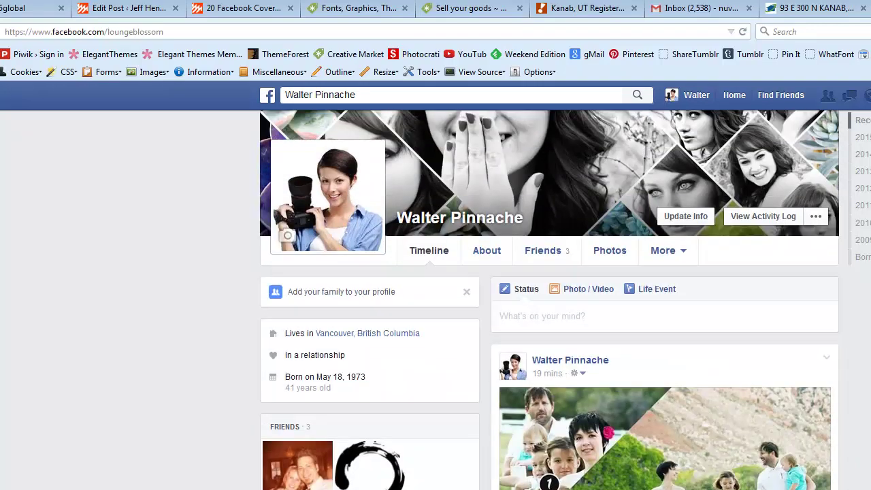
scroll(550, 300, down, 4)
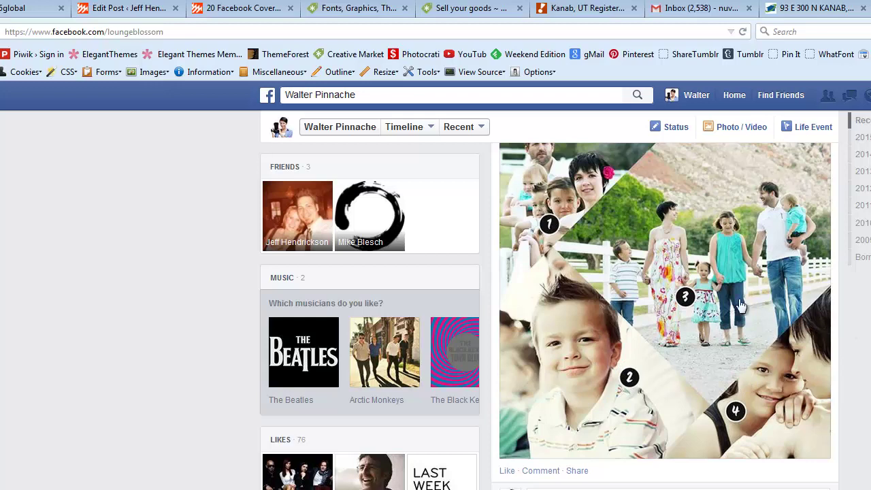
scroll(686, 211, down, 5)
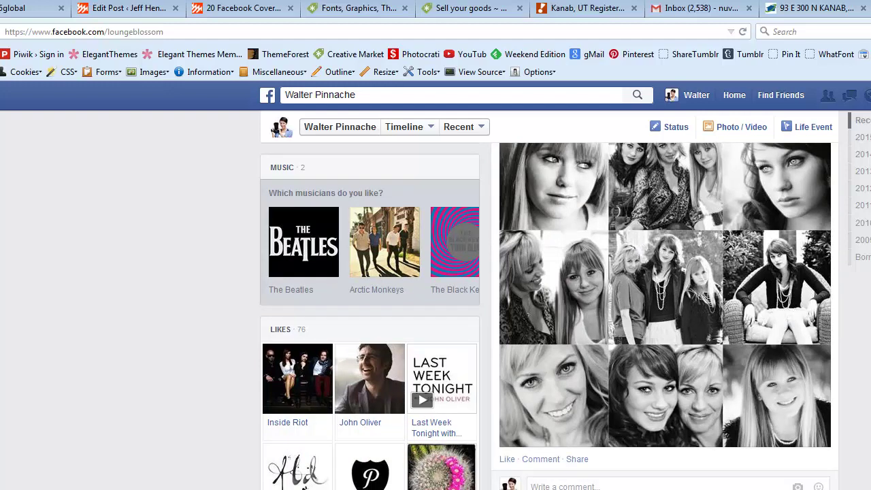
scroll(534, 307, up, 2)
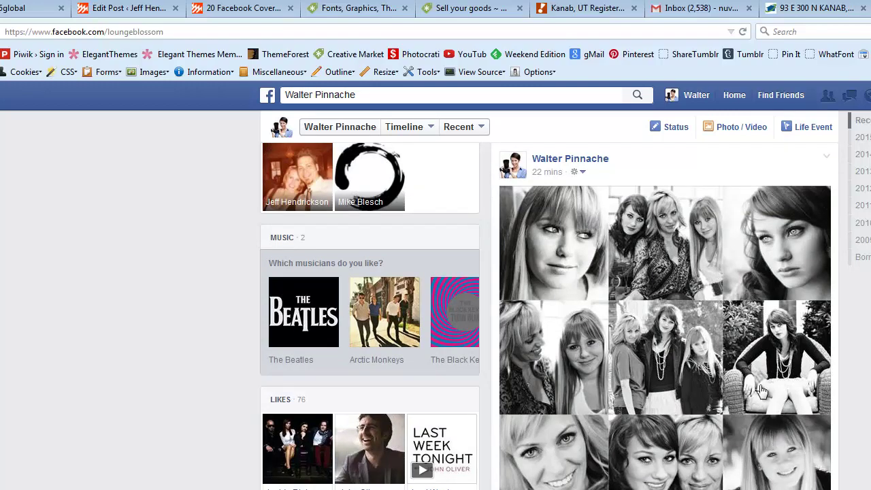
scroll(715, 175, up, 6)
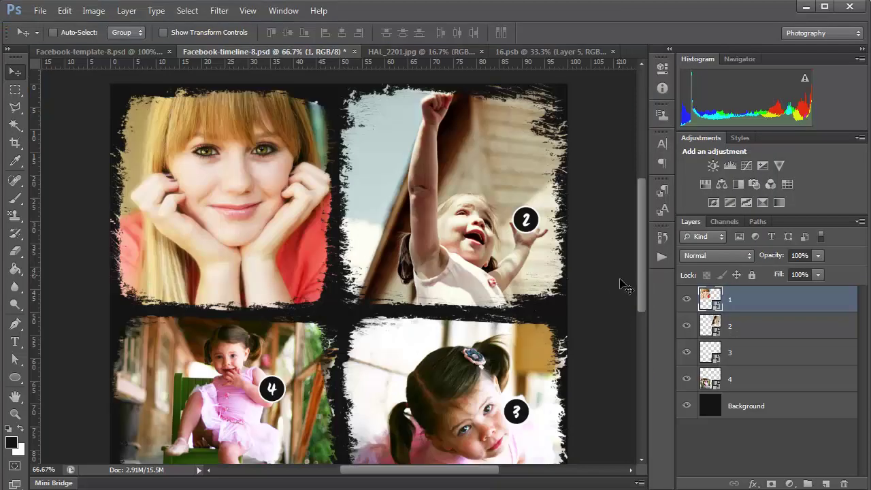
mouse_move(642, 232)
mouse_down()
mouse_move(644, 204)
mouse_move(646, 242)
mouse_up()
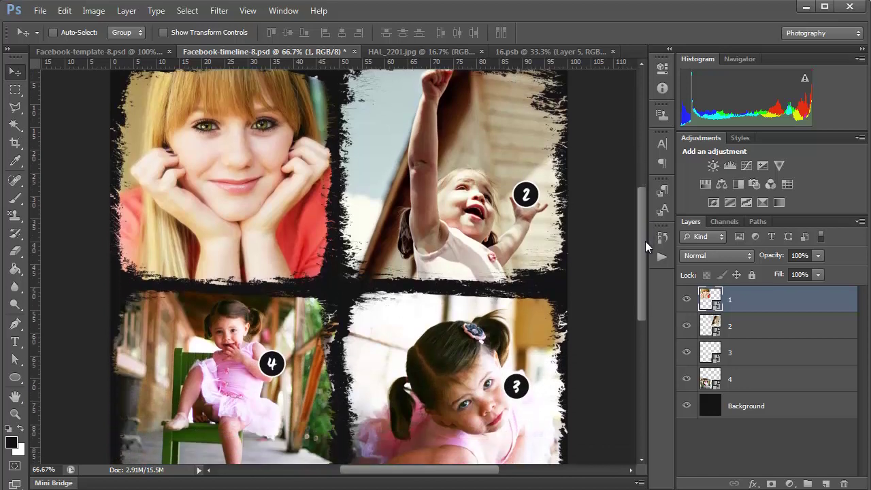